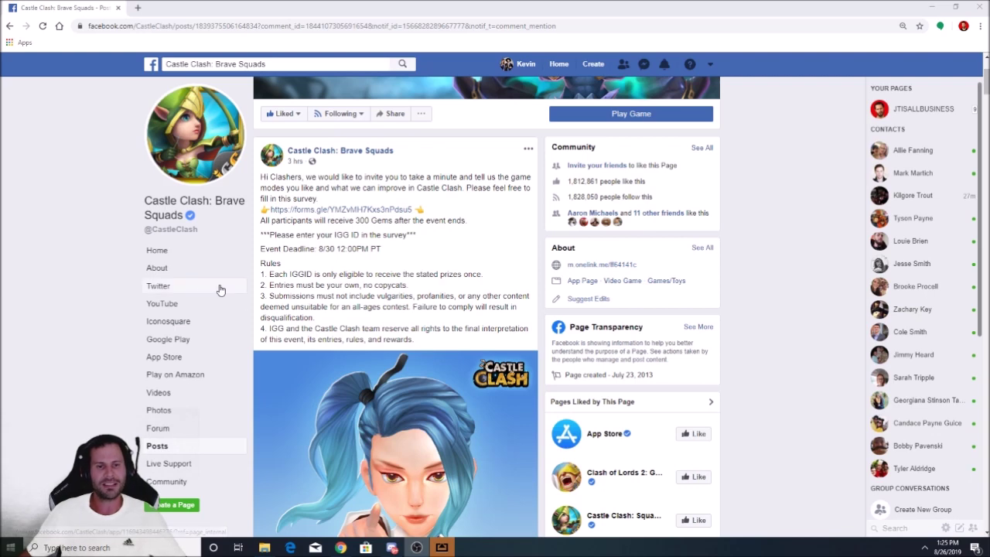
# Scroll into the post's comment thread and read the comments about rewards
pyautogui.scroll(-1, 93, 226)
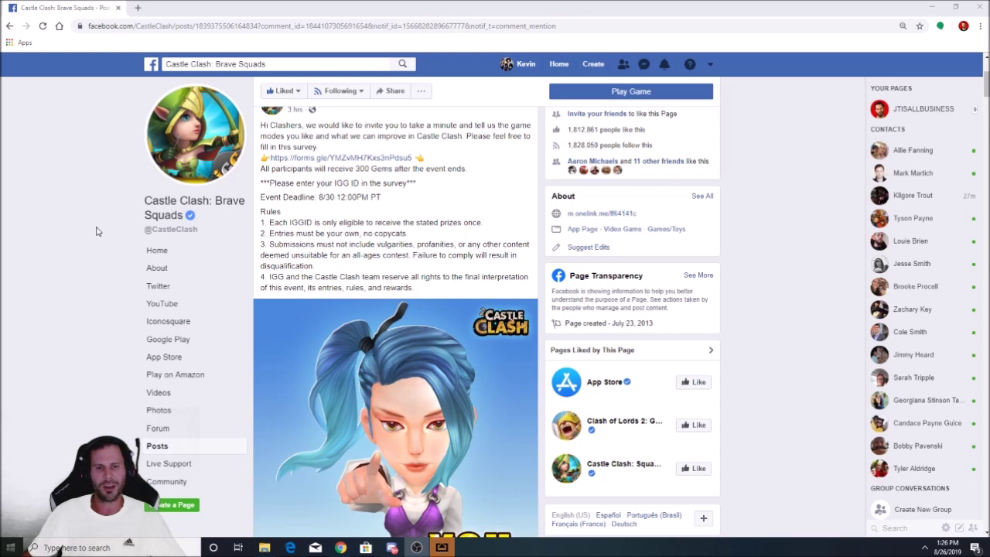
pyautogui.scroll(-4, 108, 236)
pyautogui.scroll(-1, 112, 232)
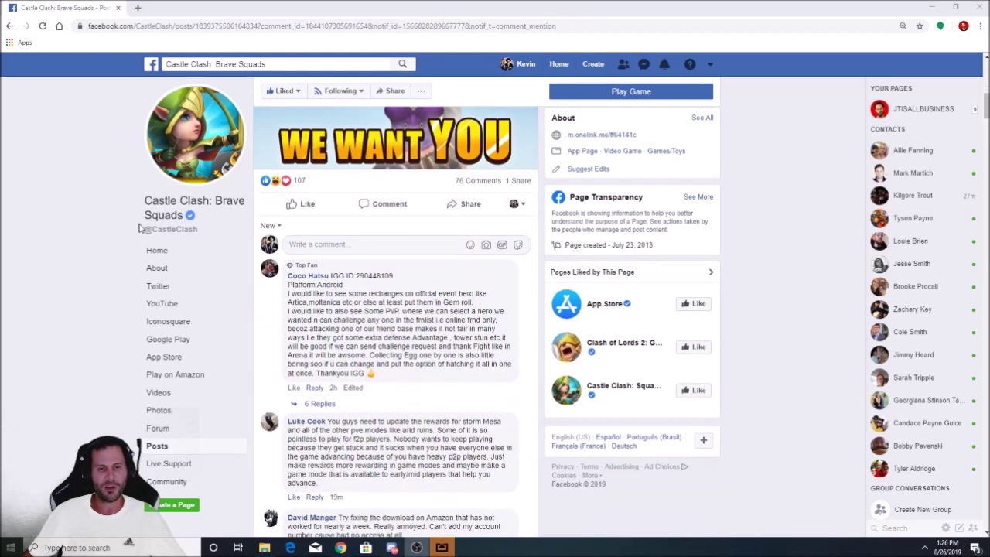
pyautogui.scroll(-1, 131, 220)
pyautogui.scroll(-2, 108, 219)
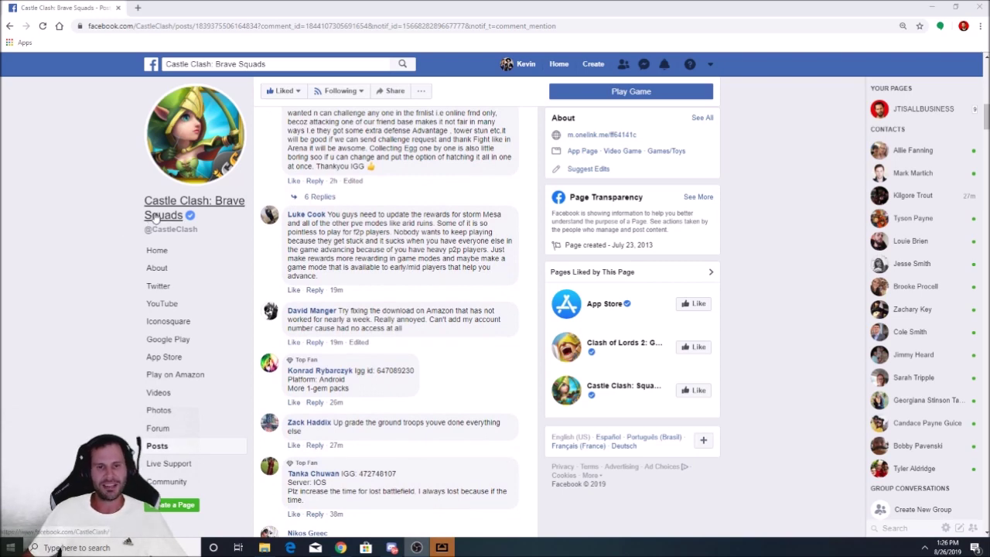
pyautogui.moveTo(343, 217); pyautogui.dragTo(474, 250)
pyautogui.click(361, 250)
pyautogui.scroll(-2, 364, 239)
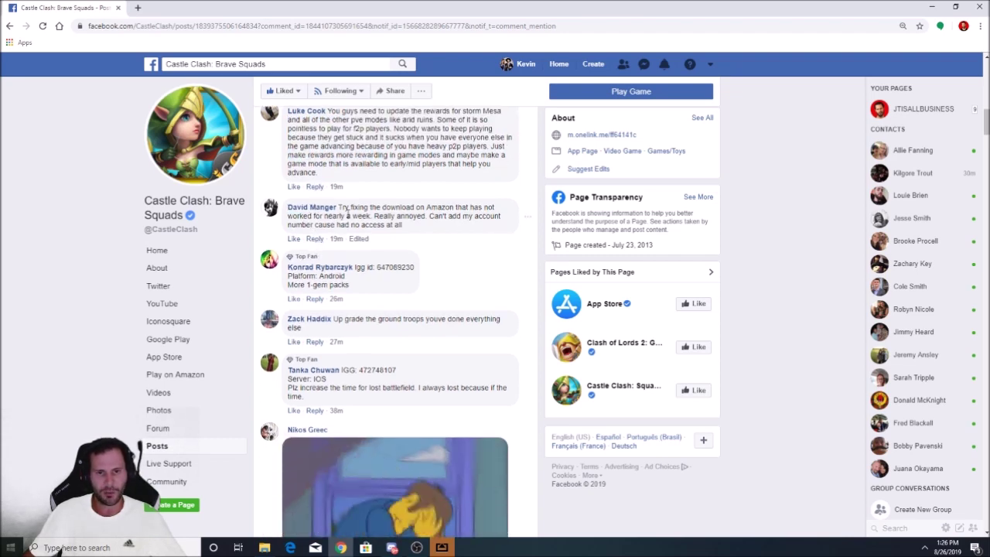
pyautogui.moveTo(375, 208); pyautogui.dragTo(495, 207)
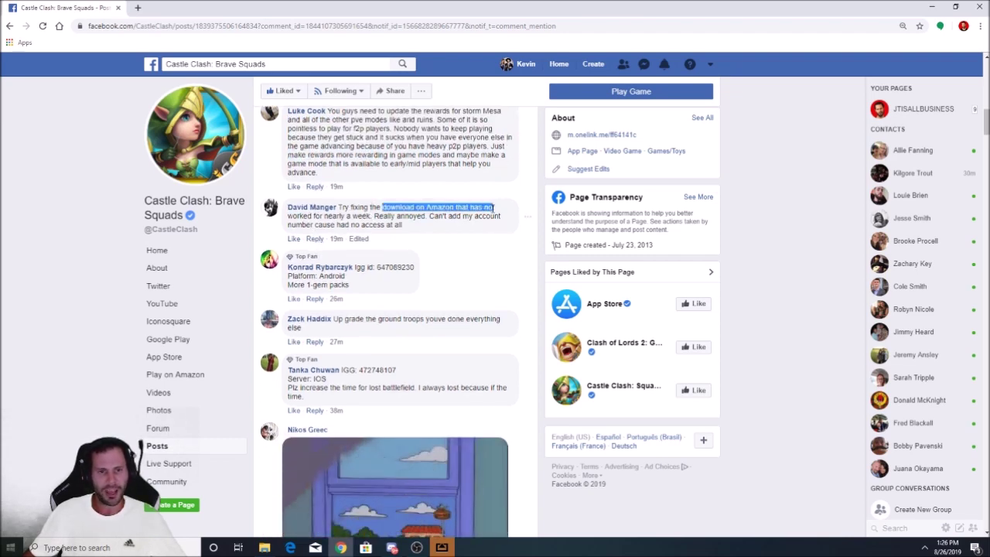
pyautogui.click(425, 239)
# Read the players' complaints about lost battlefield time and ignored input
pyautogui.scroll(-2, 321, 230)
pyautogui.scroll(-1, 265, 251)
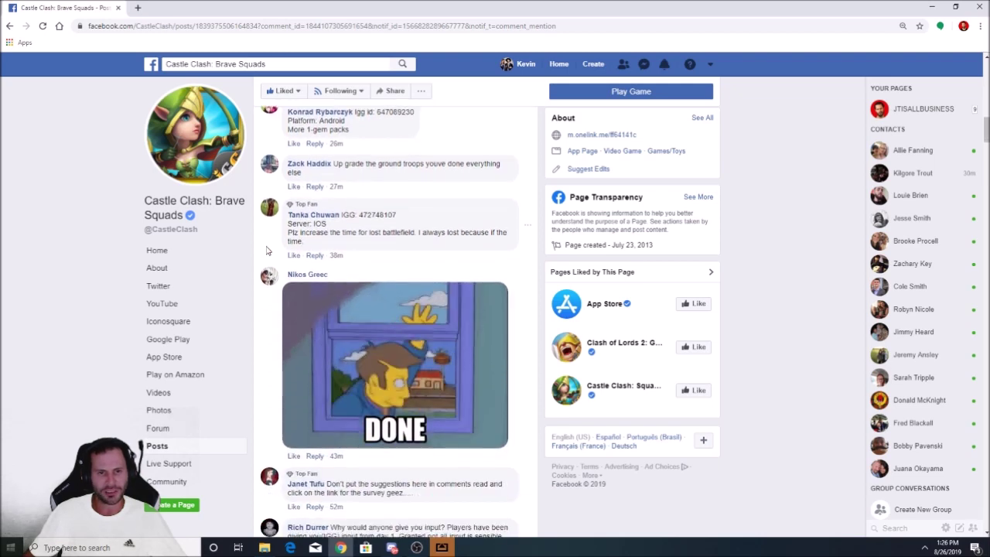
pyautogui.scroll(-3, 261, 255)
pyautogui.scroll(2, 259, 256)
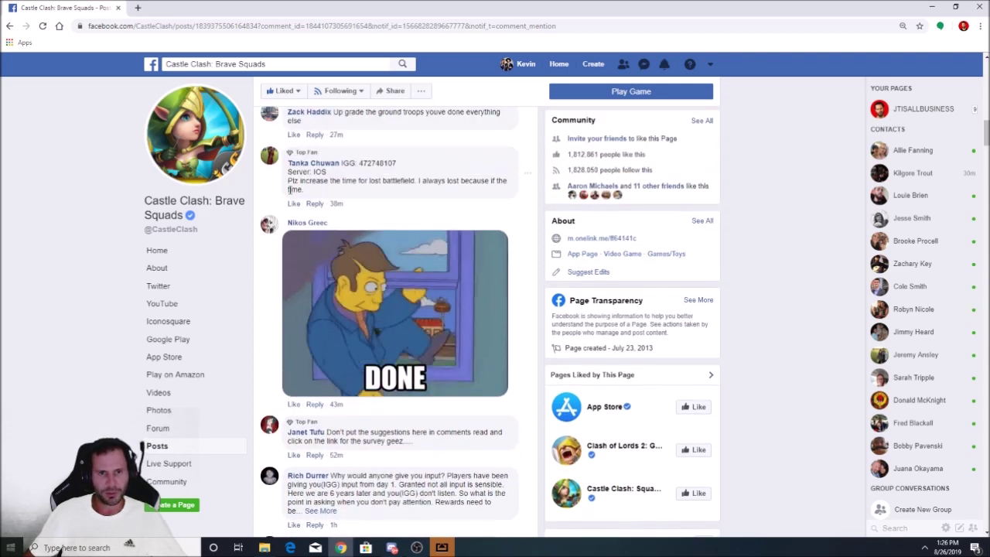
pyautogui.moveTo(416, 183); pyautogui.dragTo(480, 194)
pyautogui.click(420, 199)
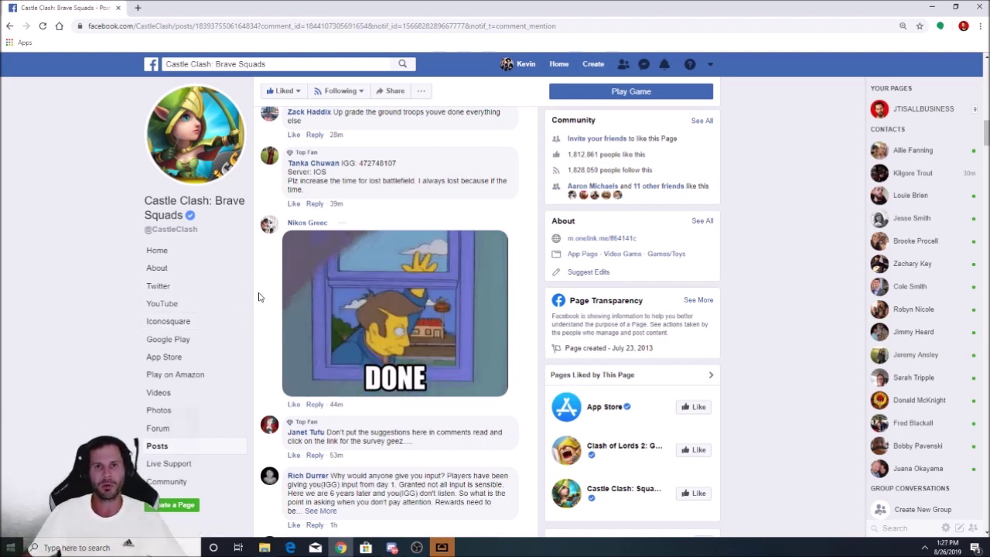
pyautogui.scroll(-2, 260, 294)
pyautogui.scroll(-1, 259, 285)
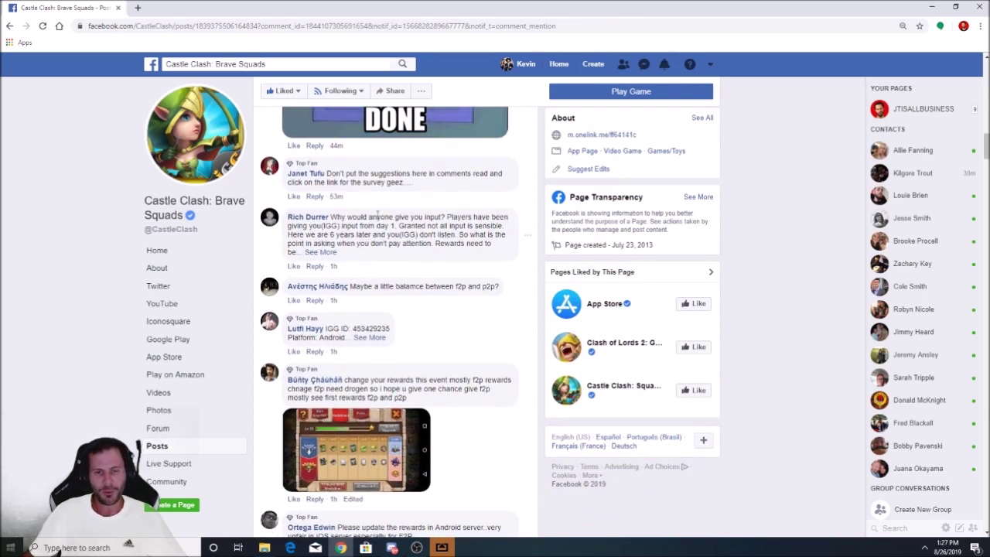
pyautogui.moveTo(368, 218); pyautogui.dragTo(456, 236)
pyautogui.scroll(-1, 436, 263)
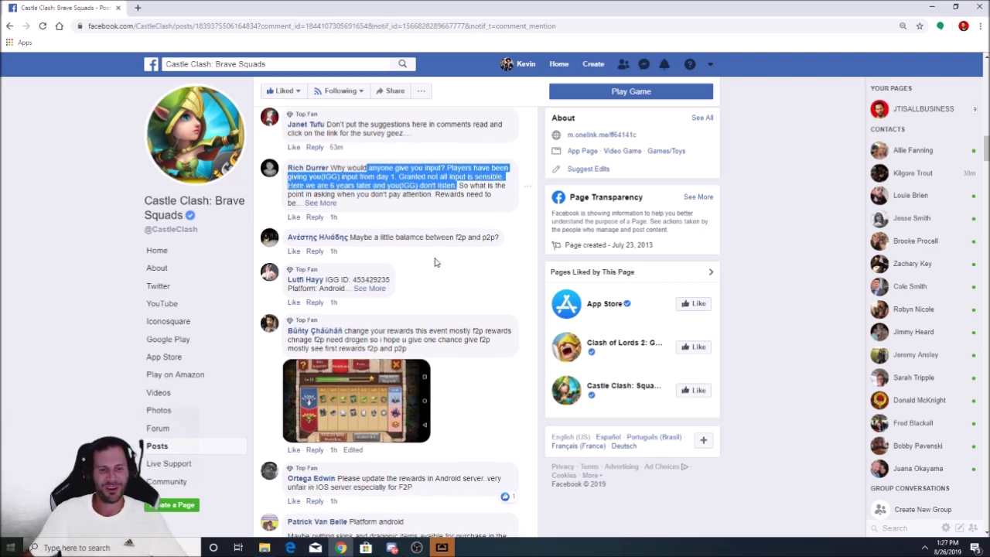
pyautogui.click(437, 265)
# Read the rewards suggestion further down the comment thread
pyautogui.scroll(-2, 437, 269)
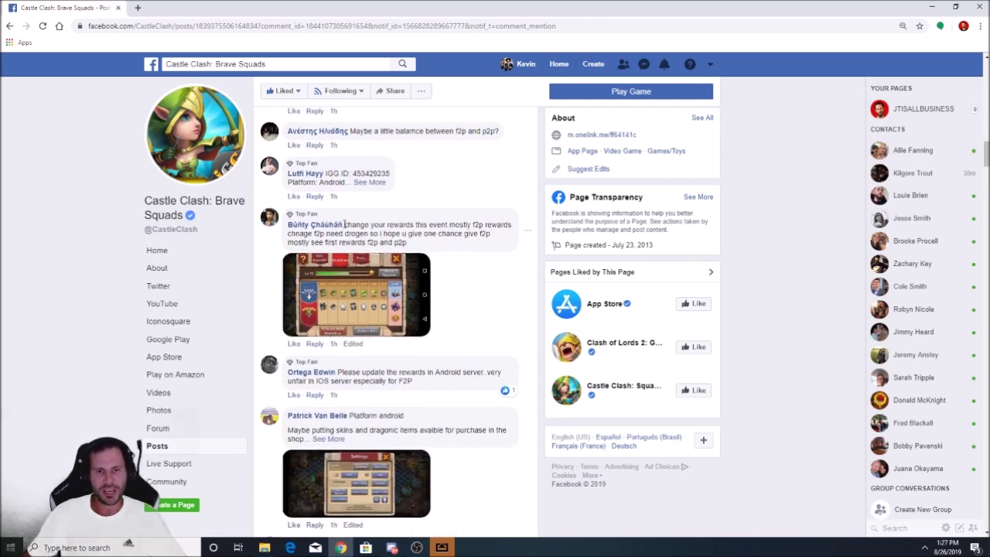
pyautogui.moveTo(342, 224); pyautogui.dragTo(427, 235)
pyautogui.click(485, 284)
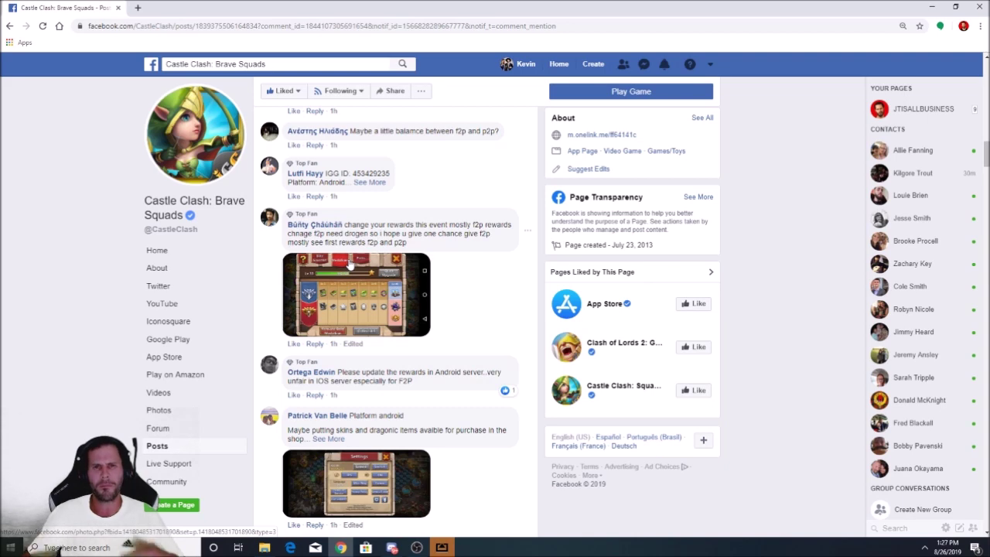
pyautogui.scroll(-3, 374, 211)
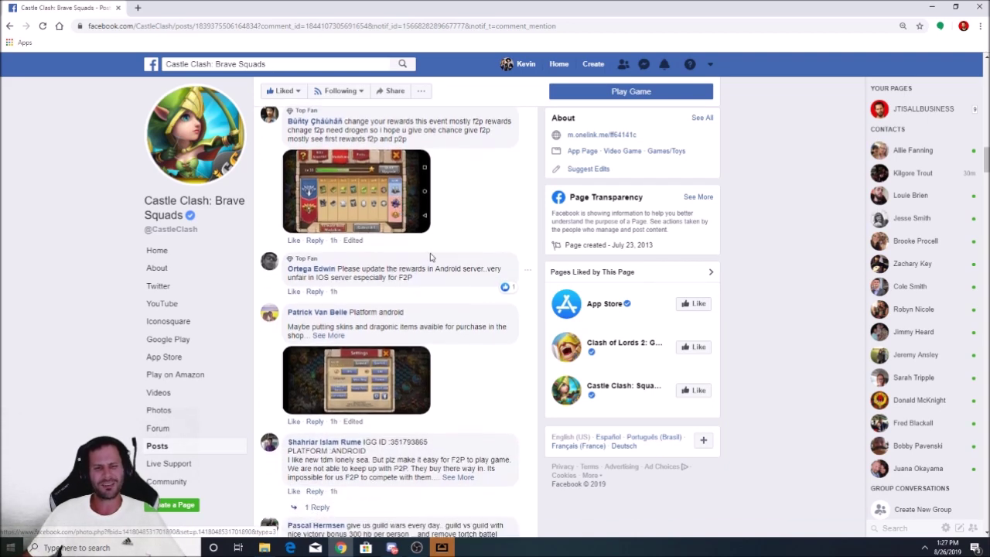
pyautogui.scroll(-4, 439, 263)
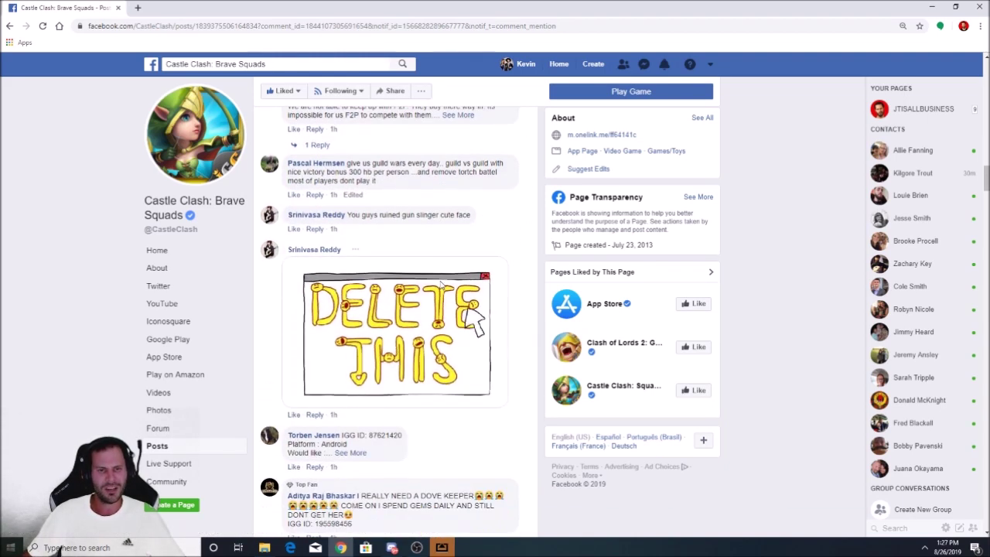
pyautogui.scroll(1, 436, 263)
# Scroll back up to the Castle Clash: Brave Squads post listing the survey rules
pyautogui.scroll(10, 433, 233)
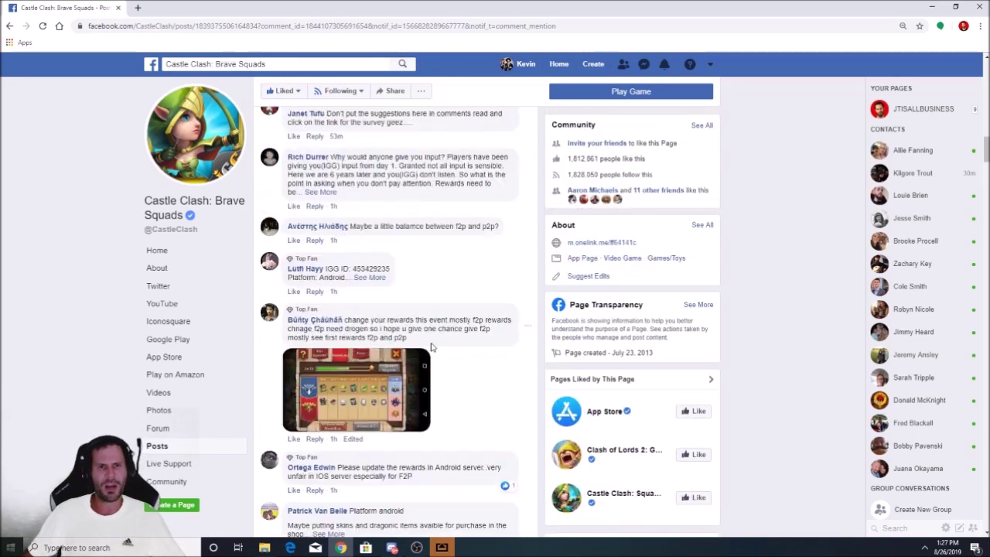
pyautogui.scroll(15, 454, 381)
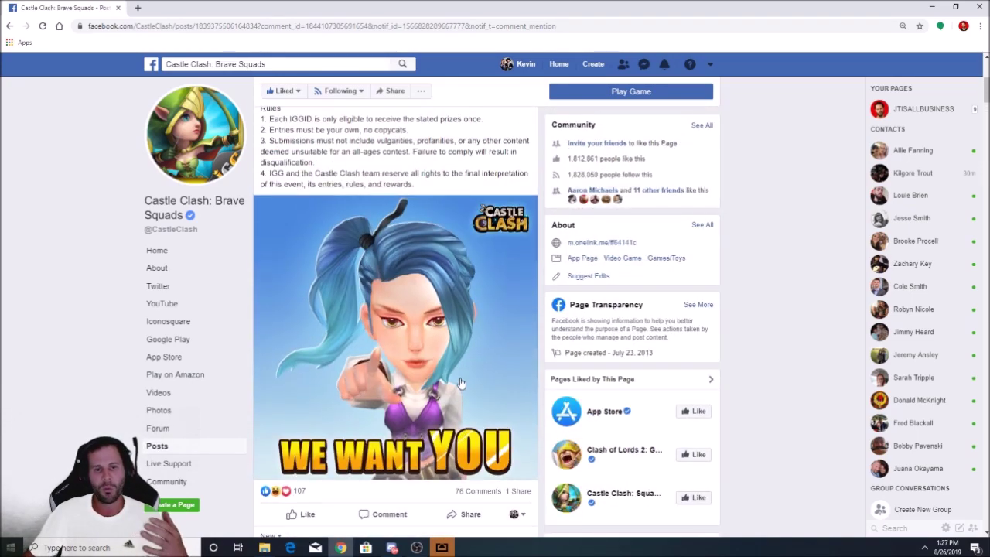
pyautogui.scroll(2, 416, 291)
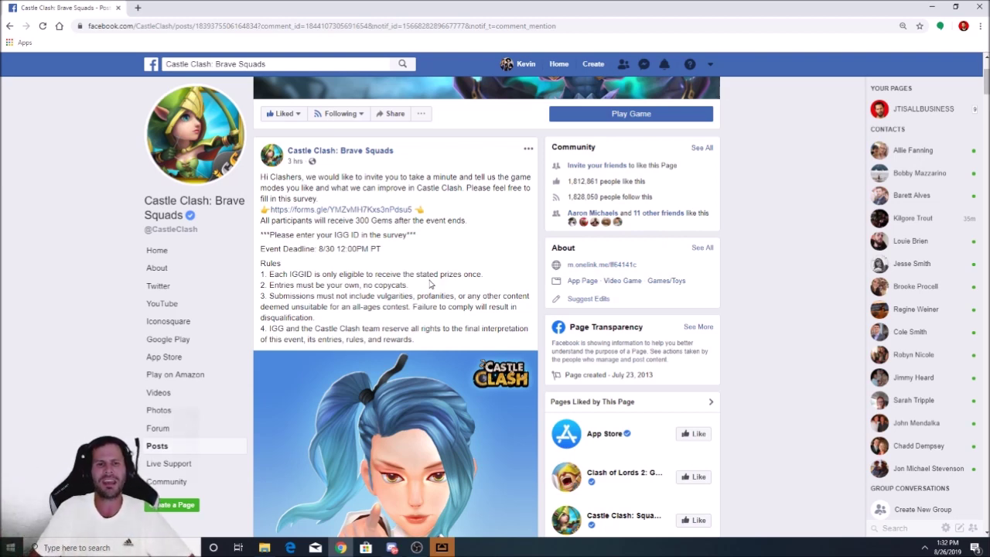
# Return to the Castle Clash post, follow its forms.gle survey link, and select the IGG ID field
pyautogui.hotkey('alt', 'Left')
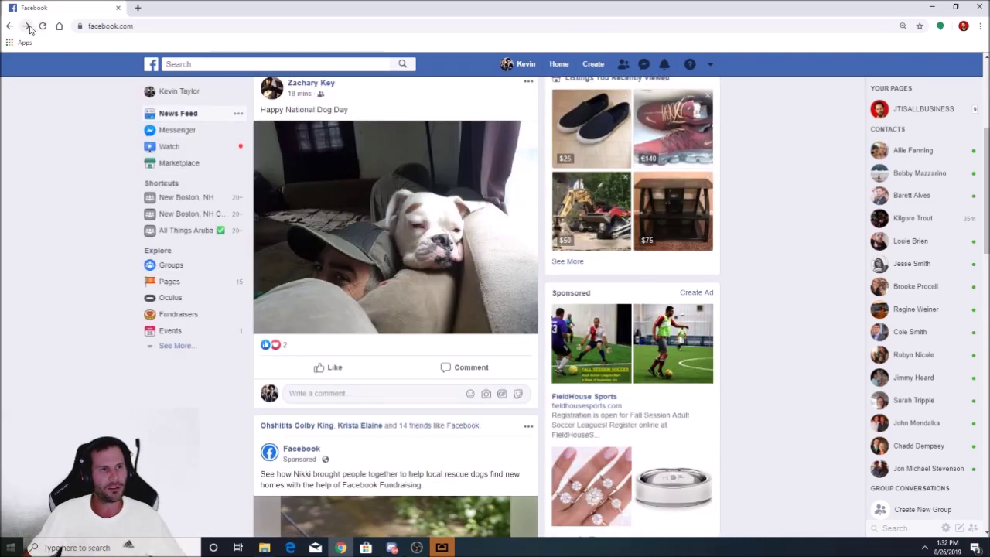
pyautogui.click(28, 27)
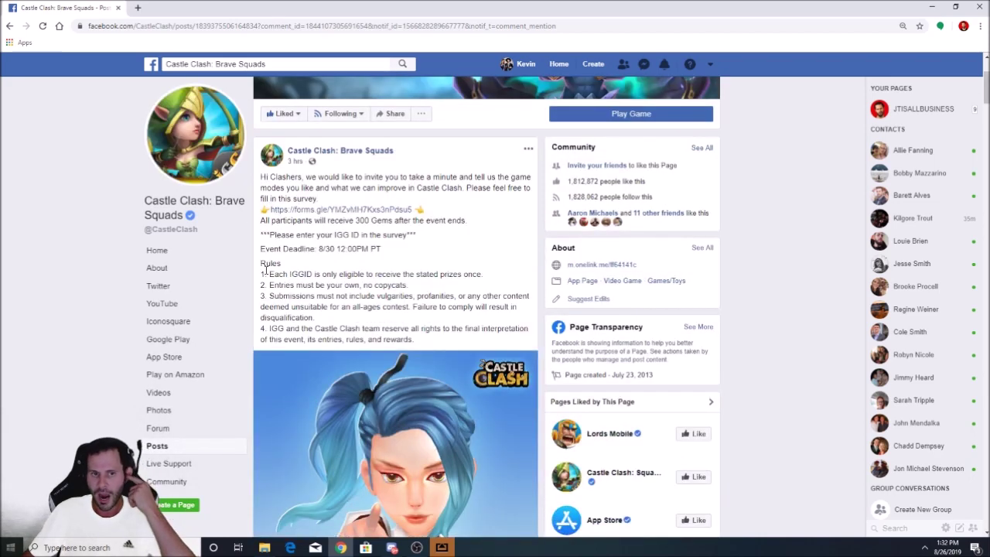
pyautogui.click(350, 210)
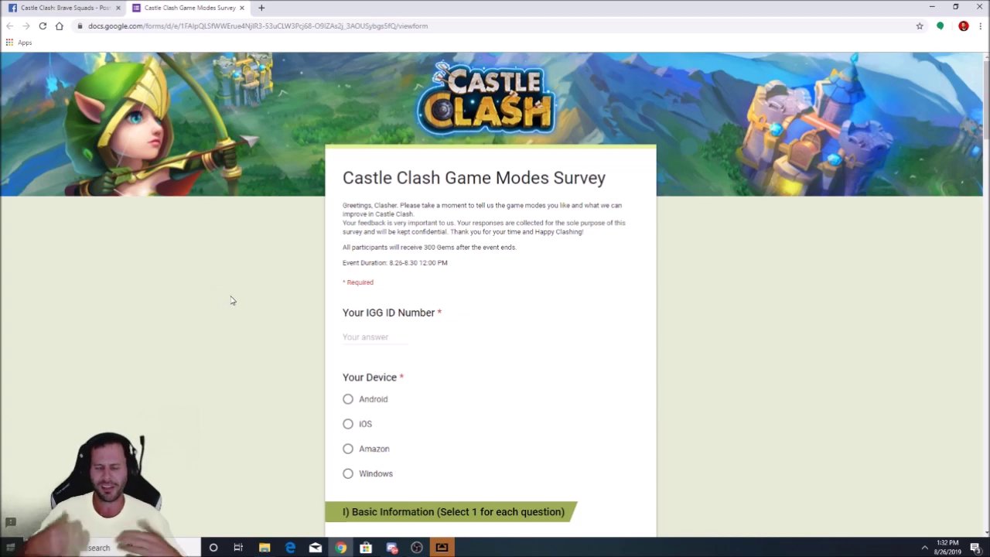
pyautogui.click(365, 337)
# Enter the player's IGG ID and choose iOS as the device
pyautogui.write('3')
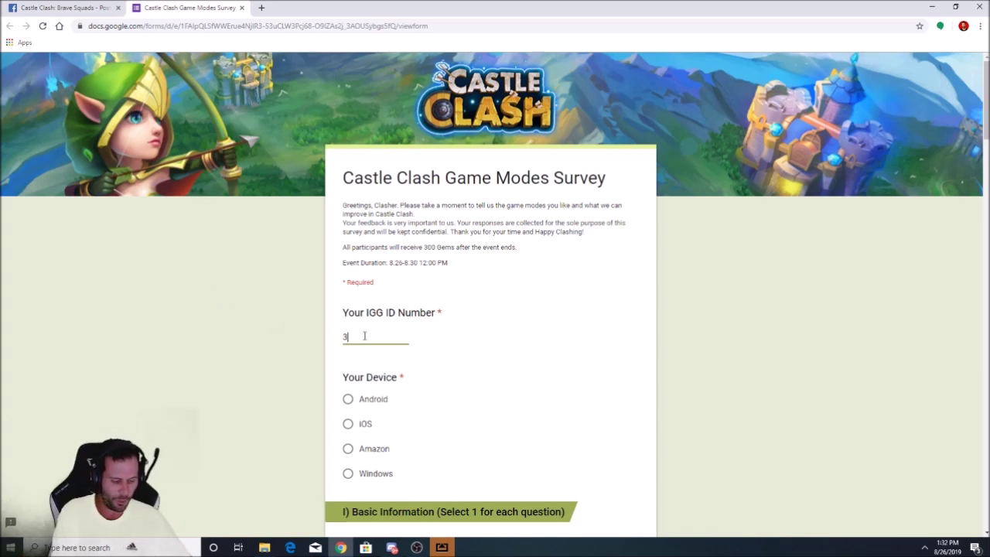
pyautogui.write('40455')
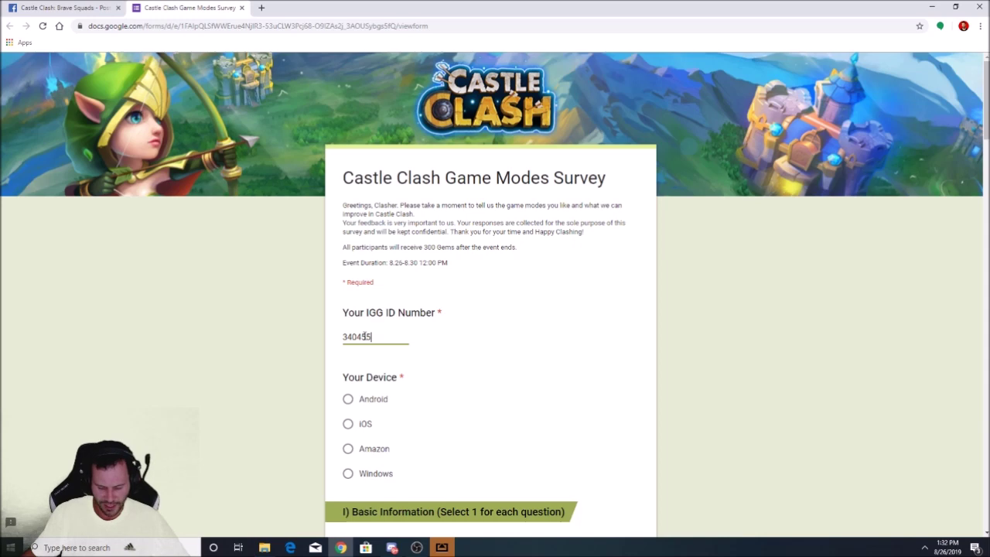
pyautogui.write('628')
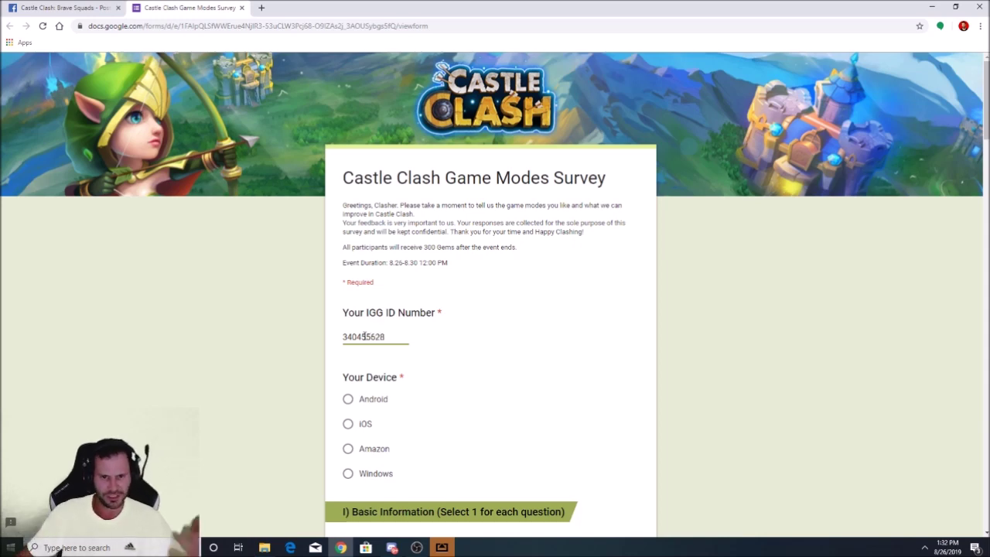
pyautogui.scroll(-1, 390, 328)
pyautogui.click(348, 372)
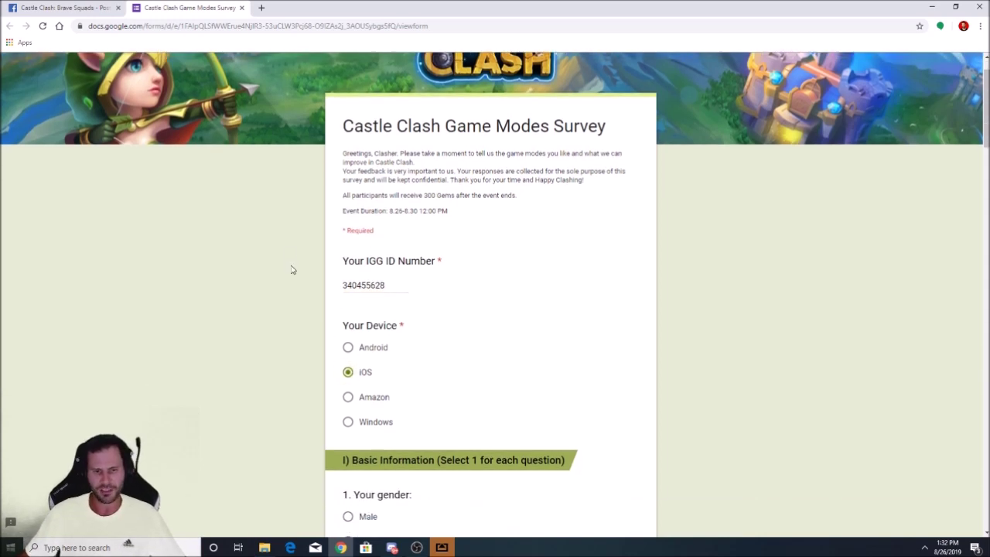
# Answer Male, Since launch, and More than 30 minutes per day
pyautogui.scroll(-3, 286, 267)
pyautogui.scroll(-2, 275, 258)
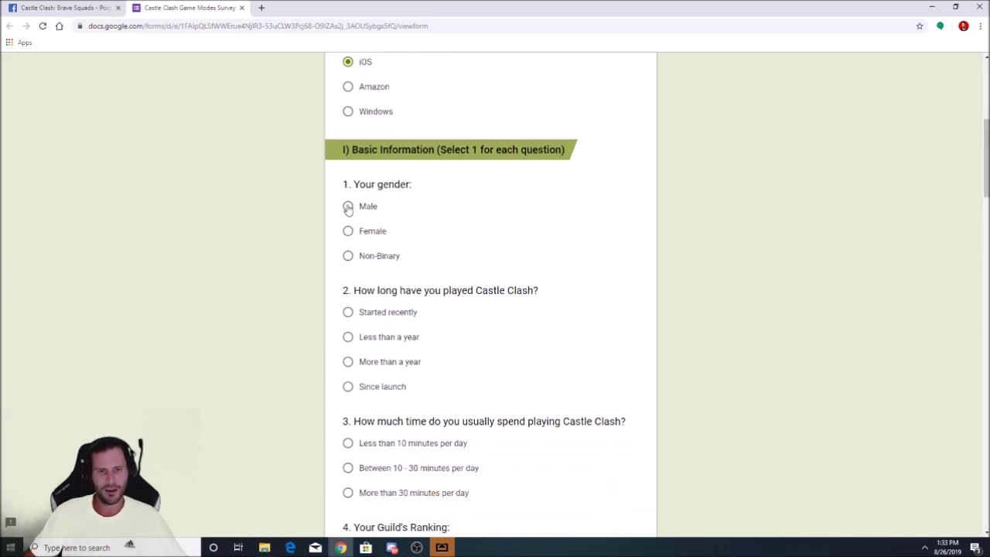
pyautogui.click(348, 206)
pyautogui.scroll(-1, 283, 261)
pyautogui.scroll(-2, 280, 271)
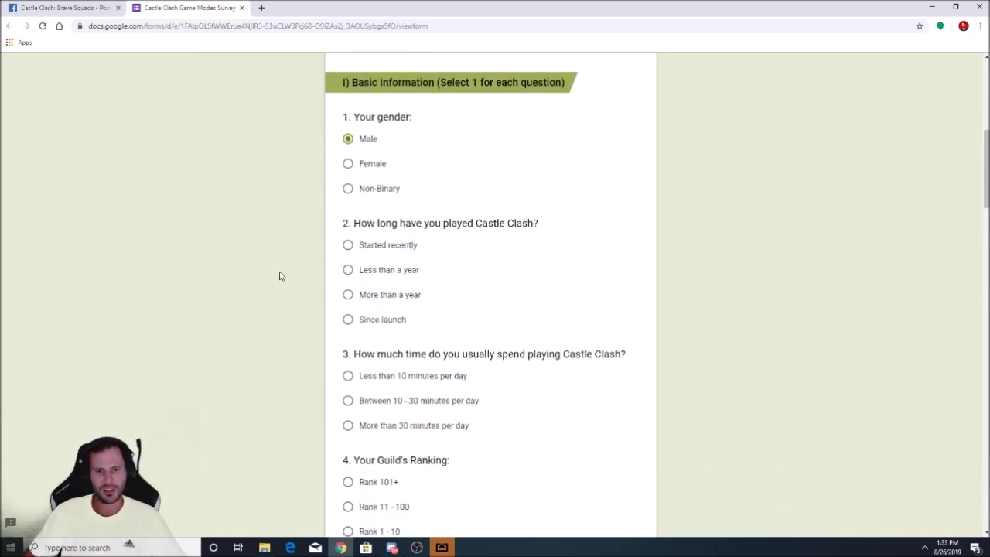
pyautogui.click(349, 232)
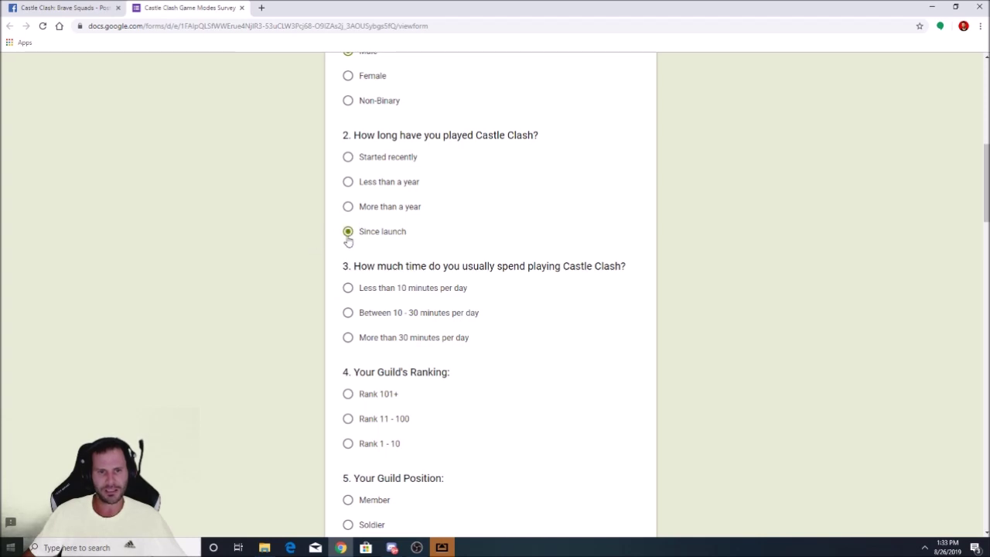
pyautogui.scroll(-2, 287, 255)
pyautogui.scroll(1, 288, 252)
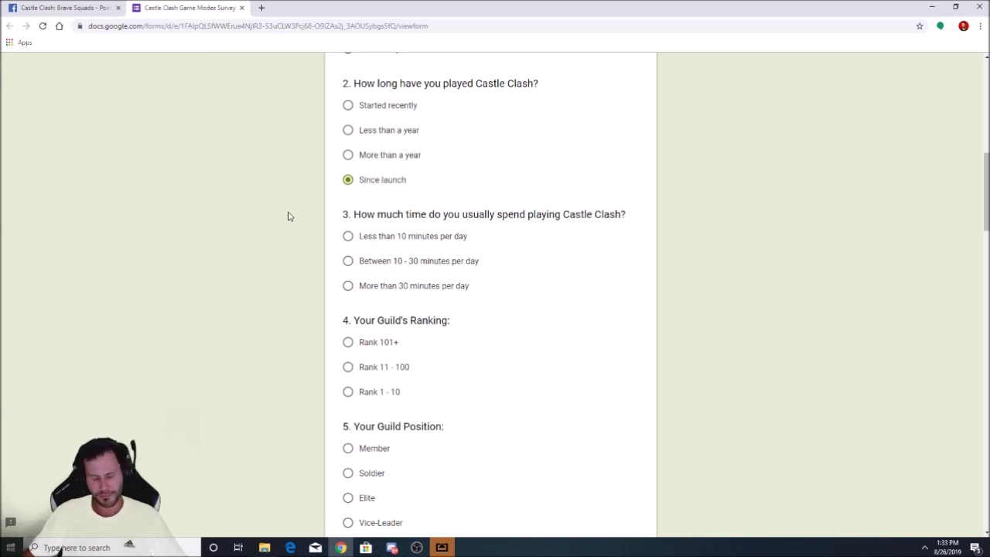
pyautogui.click(347, 285)
# Set the guild ranking to Rank 11 - 100 and guild position to Elite
pyautogui.scroll(-3, 278, 225)
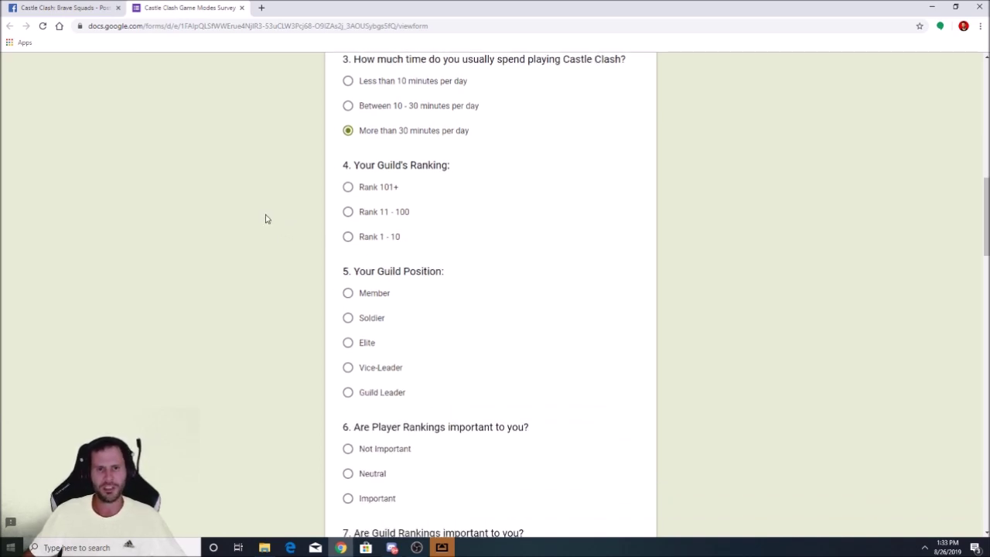
pyautogui.click(347, 237)
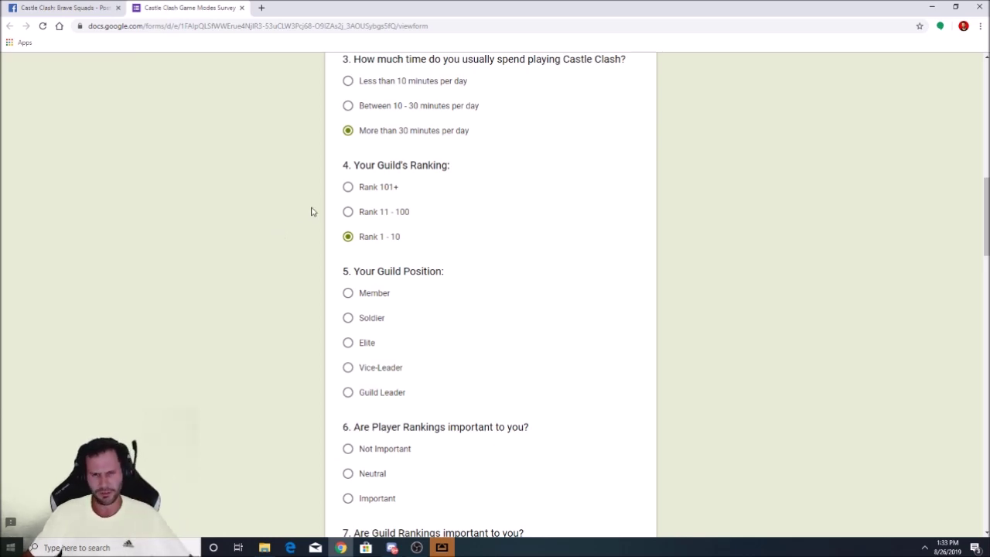
pyautogui.click(347, 212)
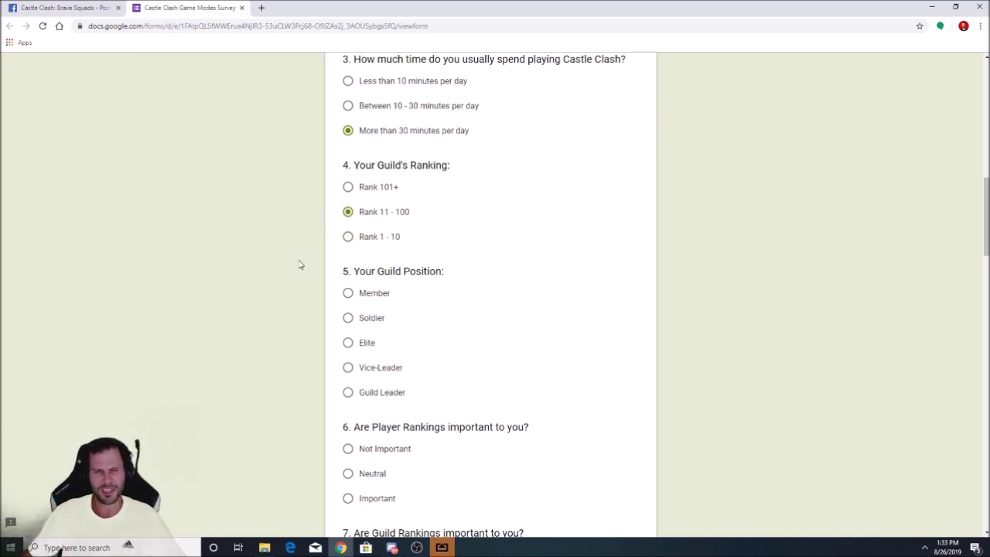
pyautogui.scroll(-2, 294, 247)
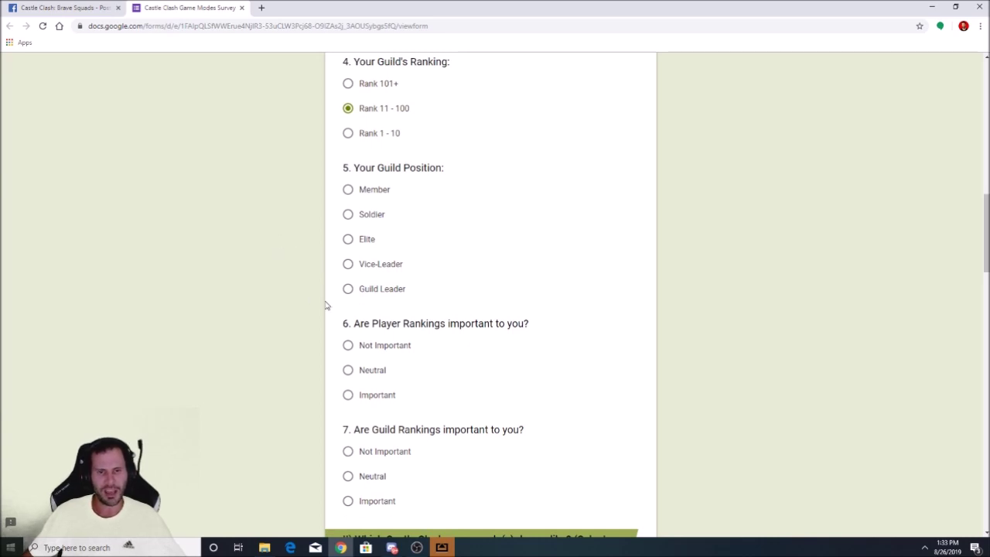
pyautogui.click(348, 239)
# Mark both Player Rankings and Guild Rankings as Important
pyautogui.scroll(-3, 240, 272)
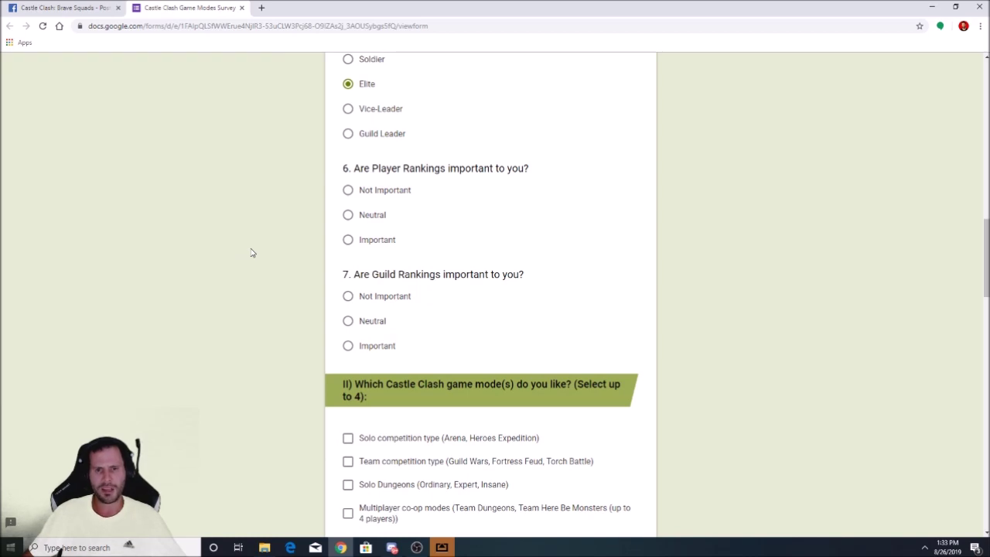
pyautogui.click(348, 240)
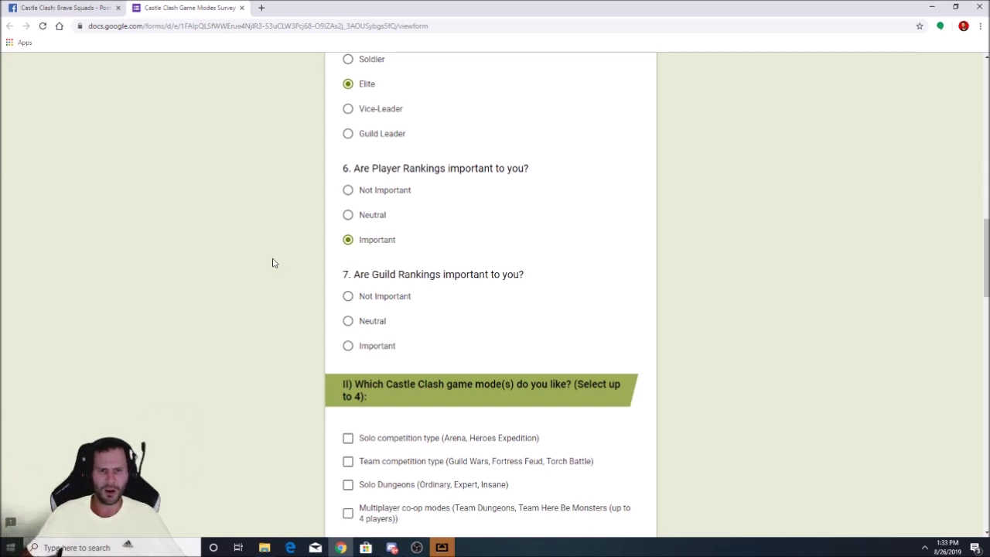
pyautogui.scroll(-2, 285, 227)
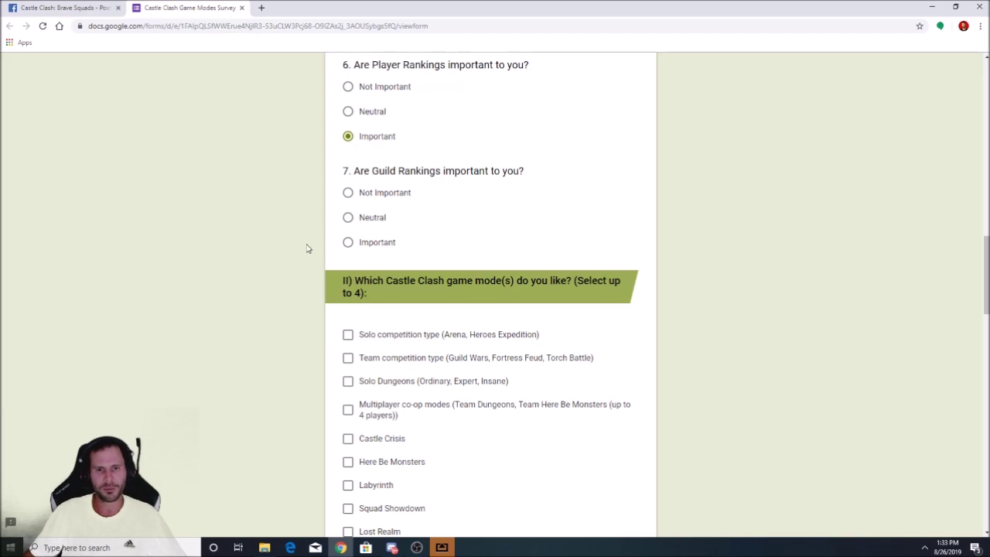
pyautogui.click(348, 242)
pyautogui.scroll(-2, 257, 255)
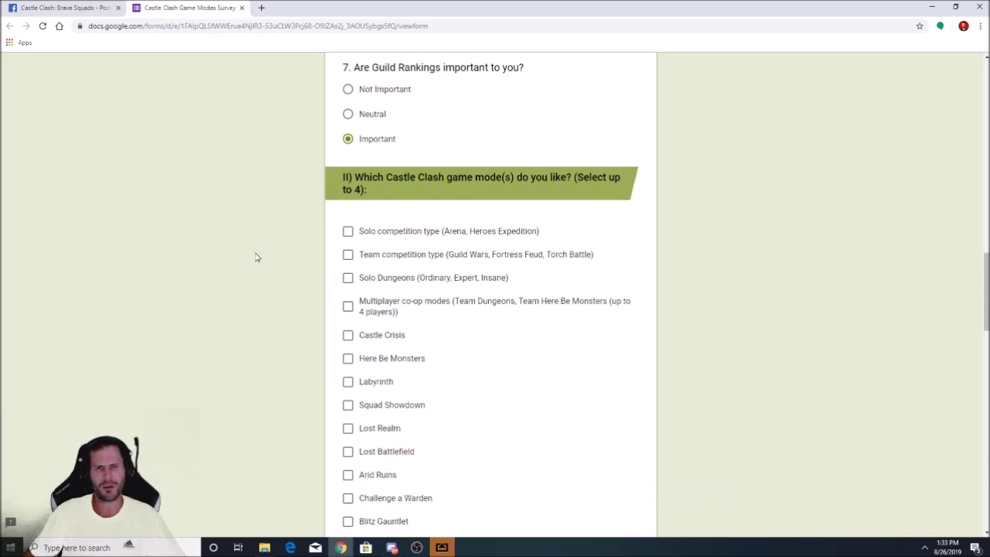
pyautogui.scroll(-1, 257, 256)
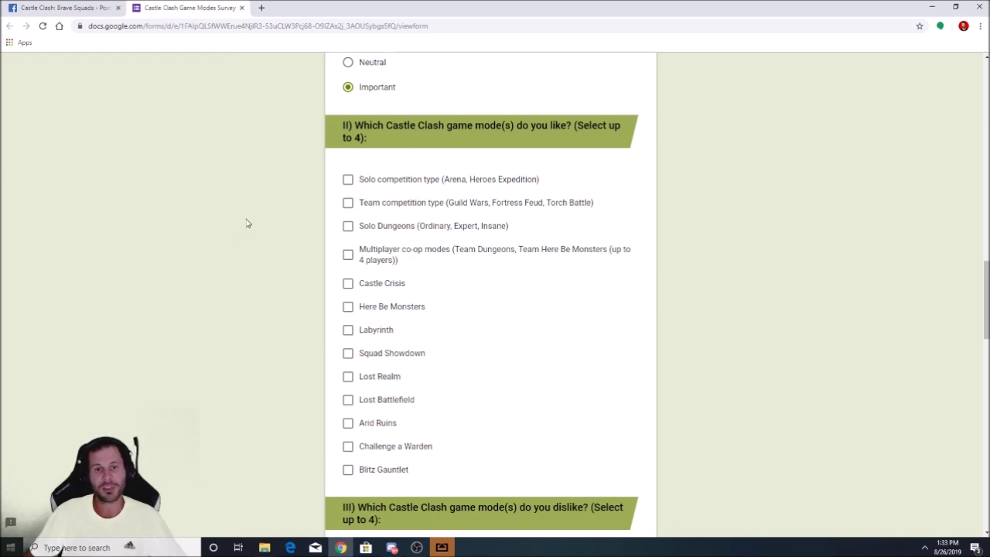
# Tick the Solo competition type and Team competition type checkboxes as liked modes
pyautogui.scroll(-1, 248, 222)
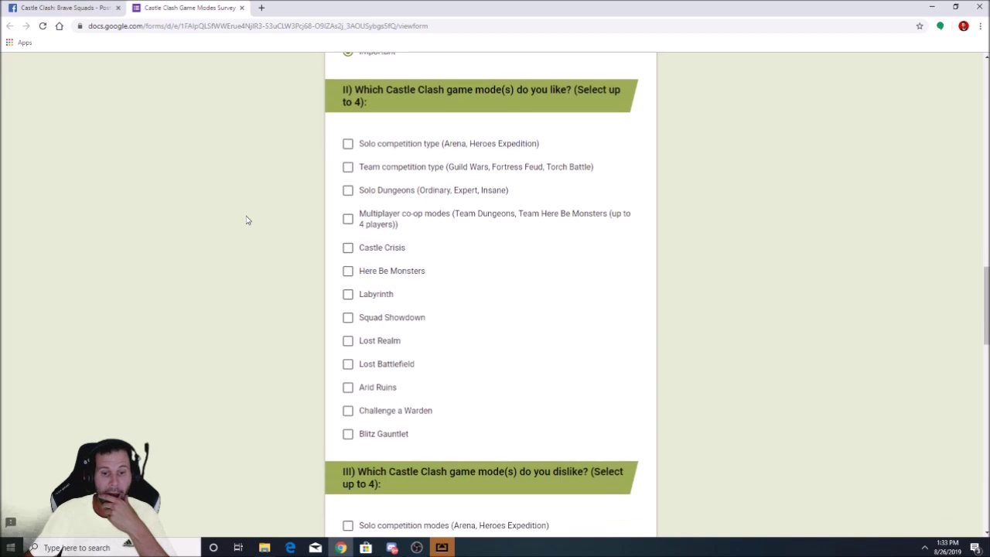
pyautogui.scroll(1, 248, 221)
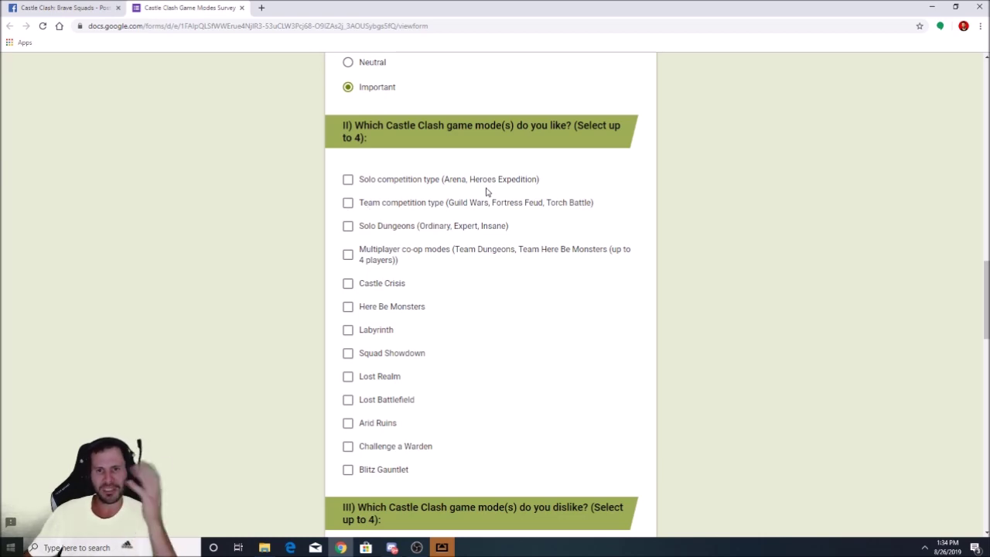
pyautogui.click(348, 179)
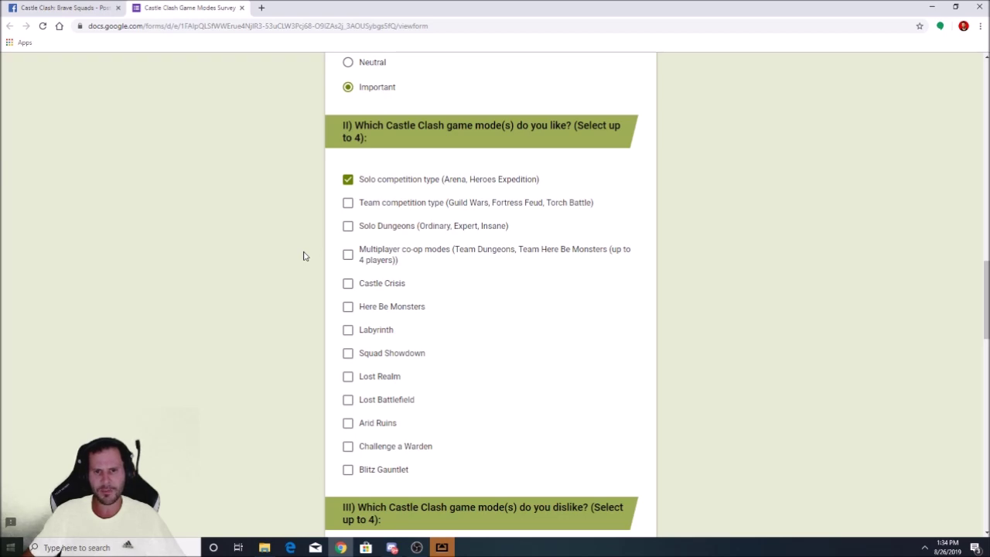
pyautogui.click(349, 203)
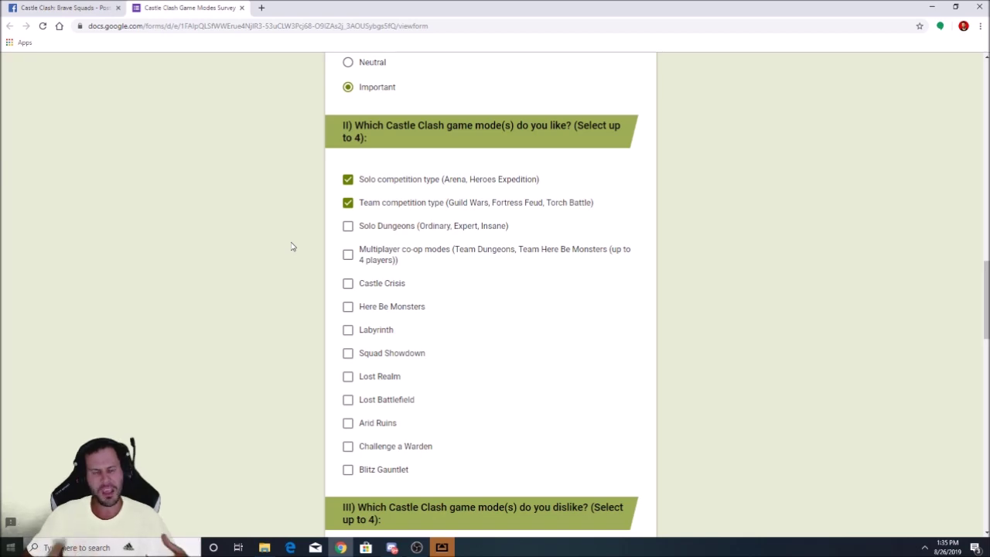
# Tick Multiplayer co-op modes and Squad Showdown as the third and fourth liked modes
pyautogui.scroll(-1, 306, 257)
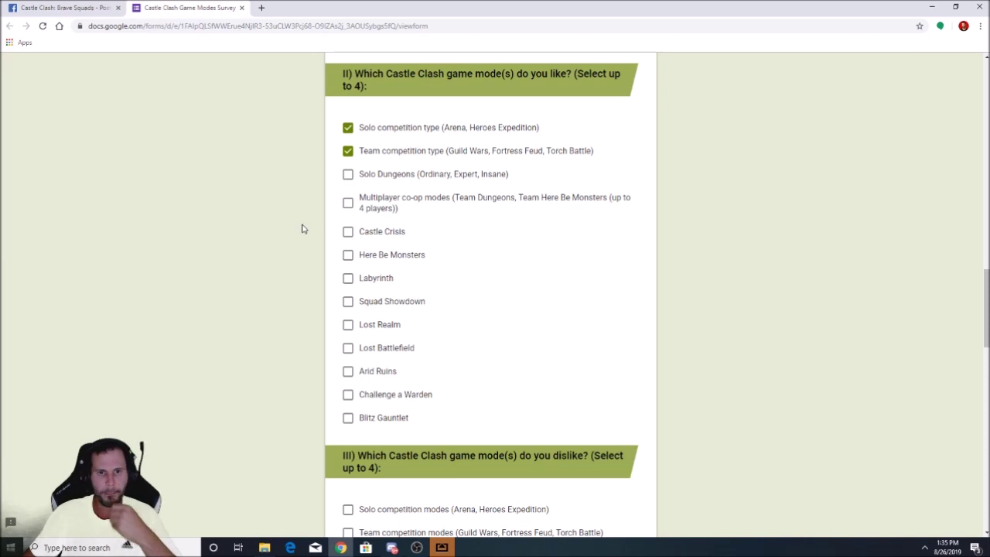
pyautogui.click(348, 204)
pyautogui.scroll(-1, 262, 244)
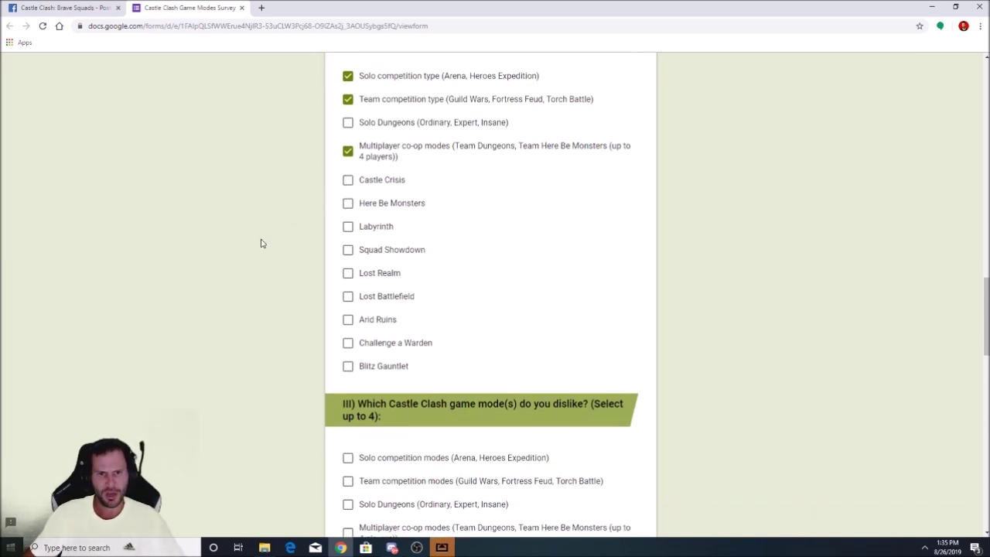
pyautogui.scroll(1, 262, 244)
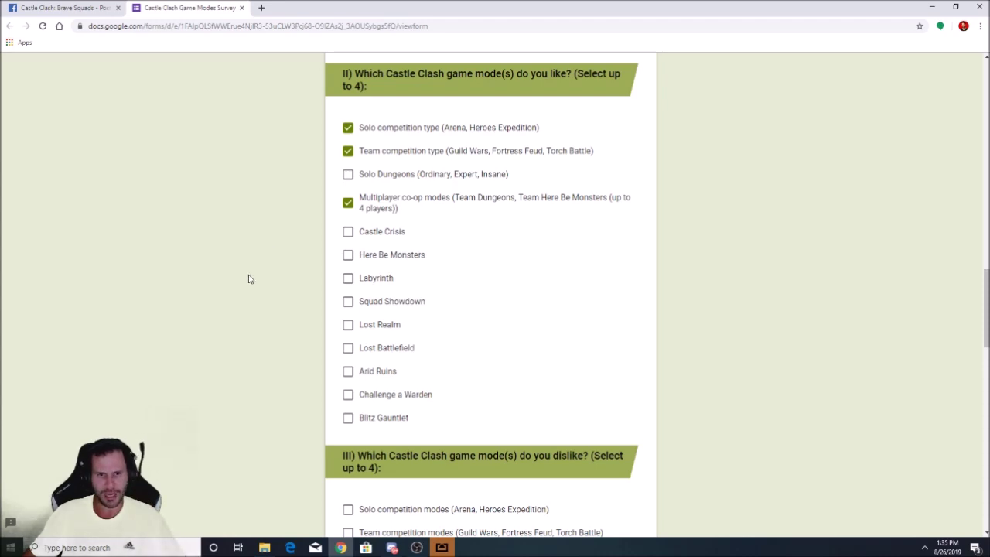
pyautogui.scroll(-1, 261, 296)
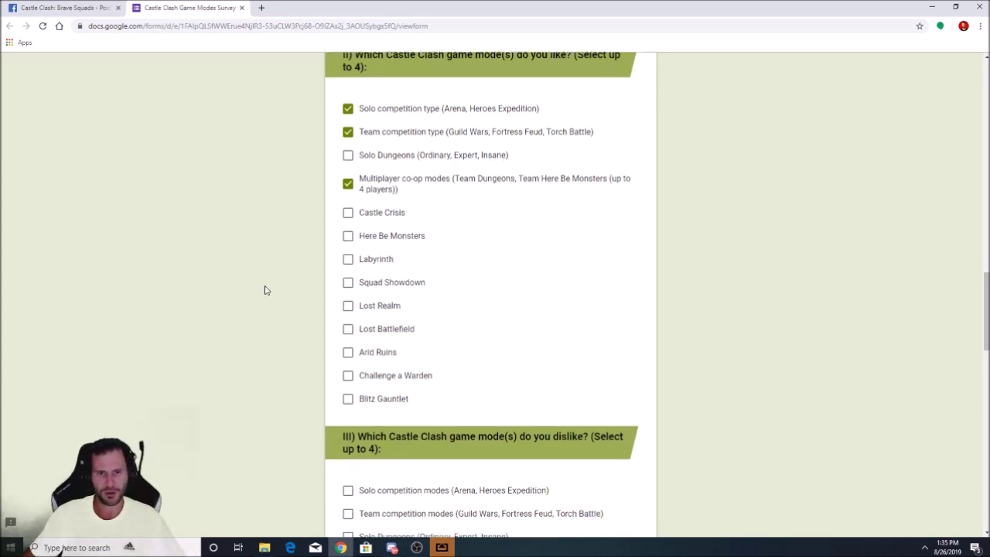
pyautogui.click(348, 250)
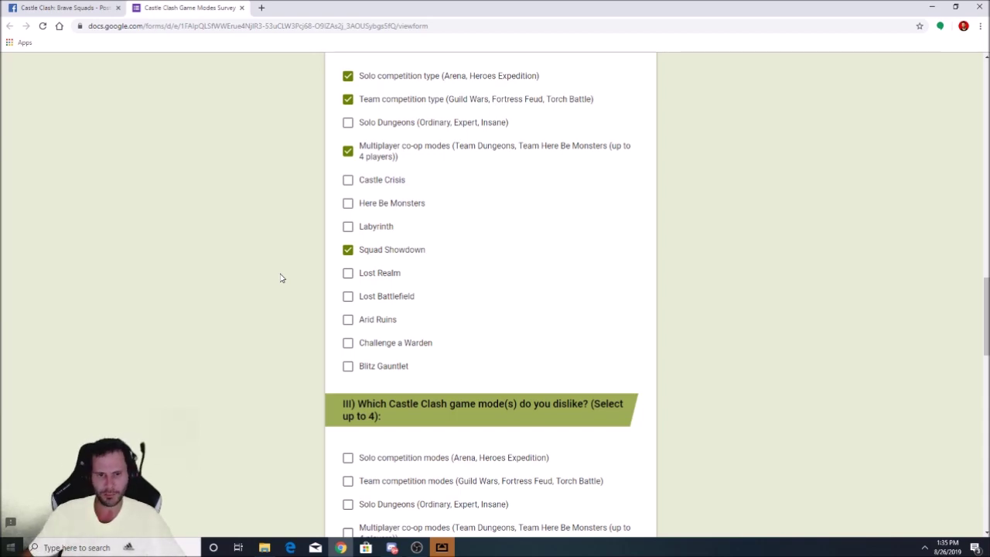
pyautogui.scroll(1, 325, 241)
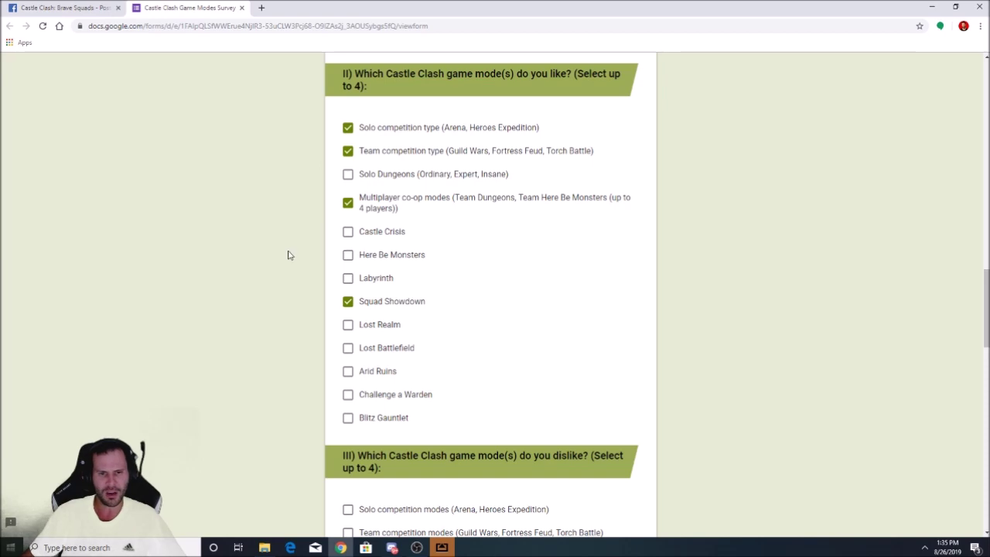
pyautogui.scroll(-2, 288, 255)
pyautogui.scroll(-1, 276, 254)
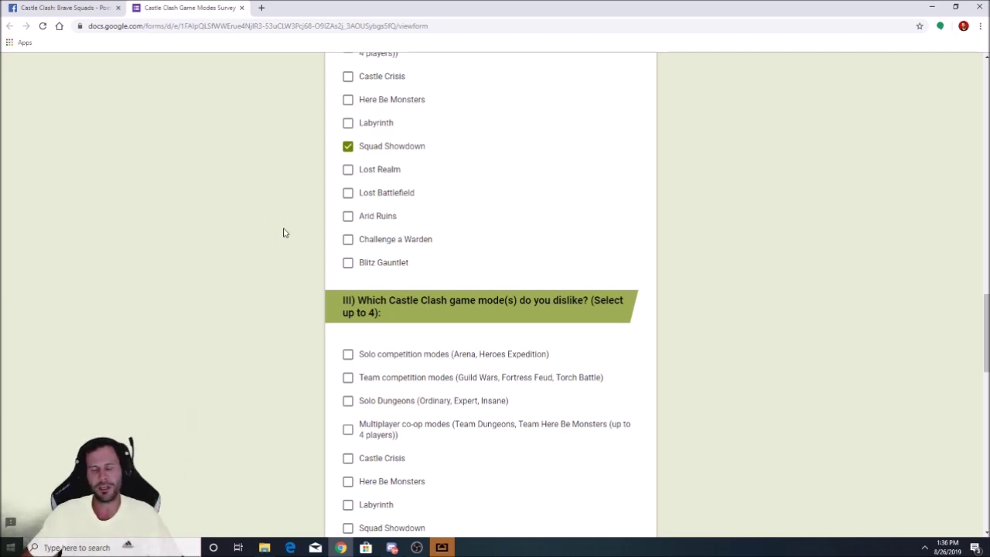
pyautogui.scroll(2, 280, 277)
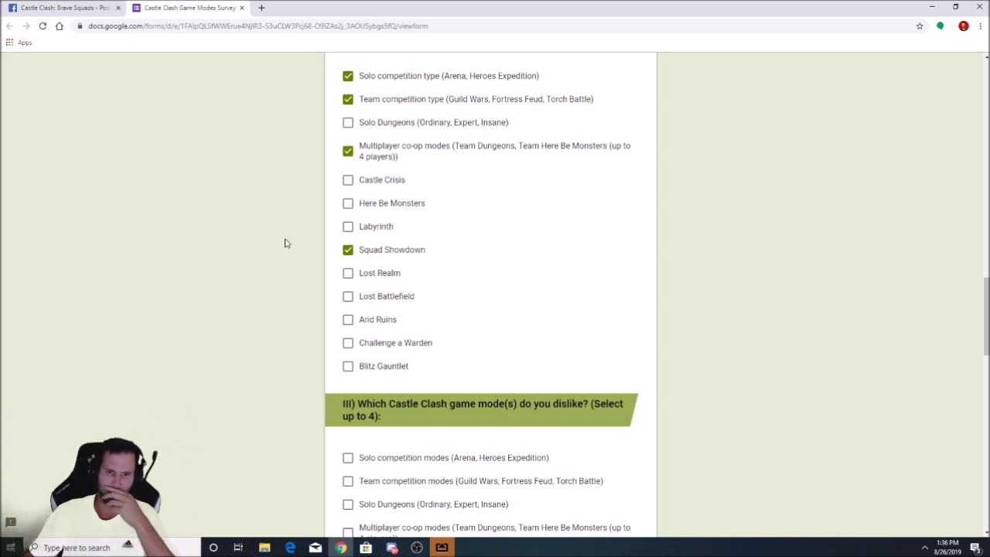
pyautogui.scroll(-1, 269, 286)
pyautogui.scroll(-4, 263, 283)
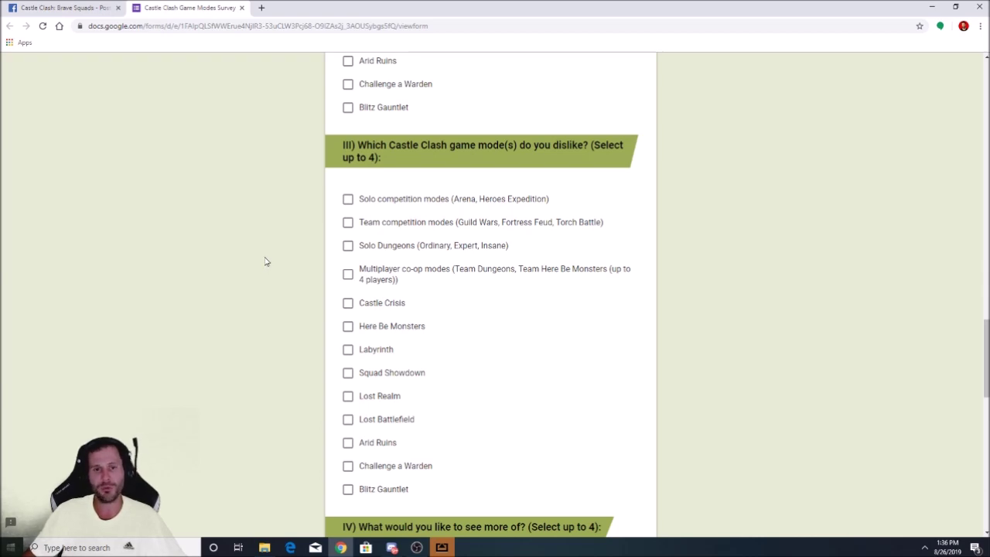
# Mark Challenge a Warden, Lost Realm and Labyrinth as disliked game modes
pyautogui.scroll(-1, 258, 247)
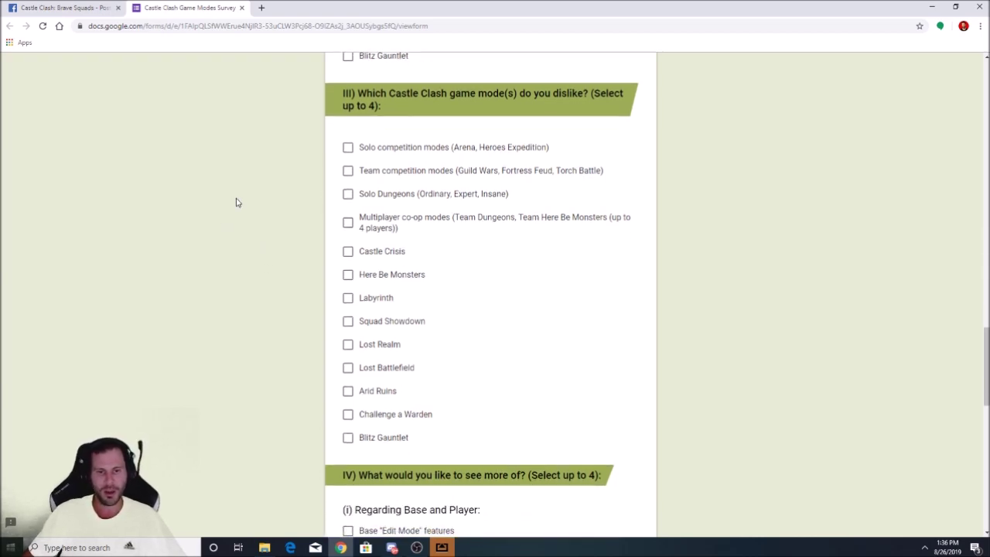
pyautogui.click(348, 415)
pyautogui.scroll(-1, 267, 354)
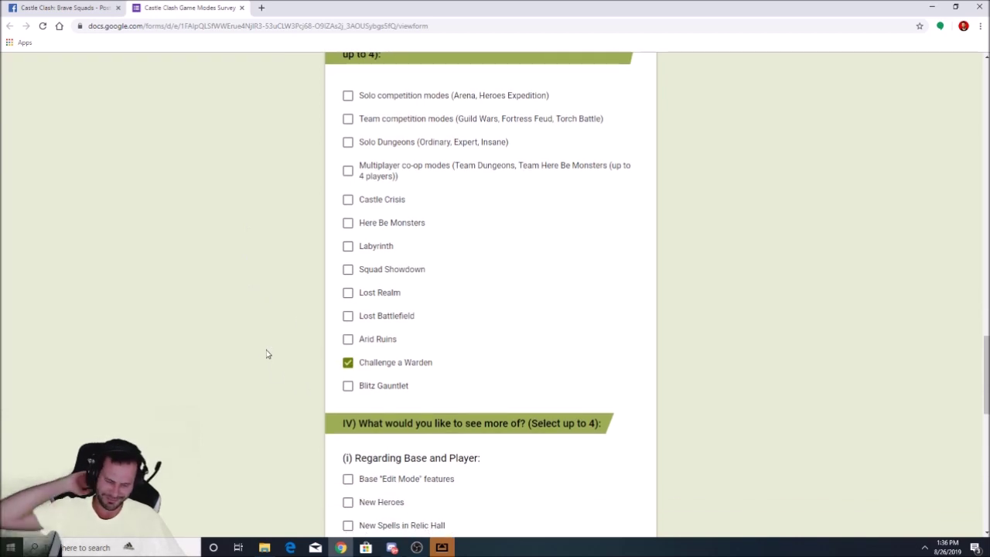
pyautogui.scroll(1, 267, 353)
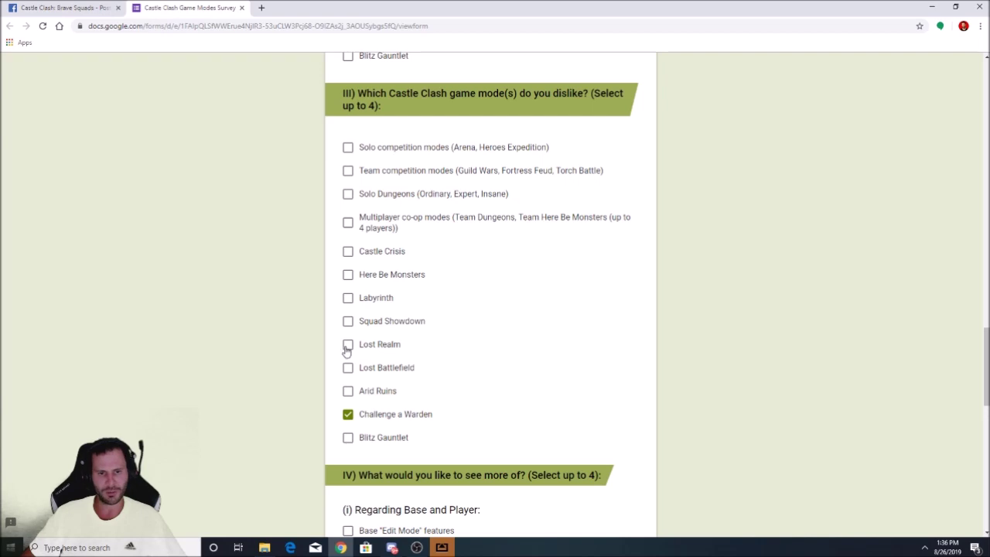
pyautogui.click(347, 345)
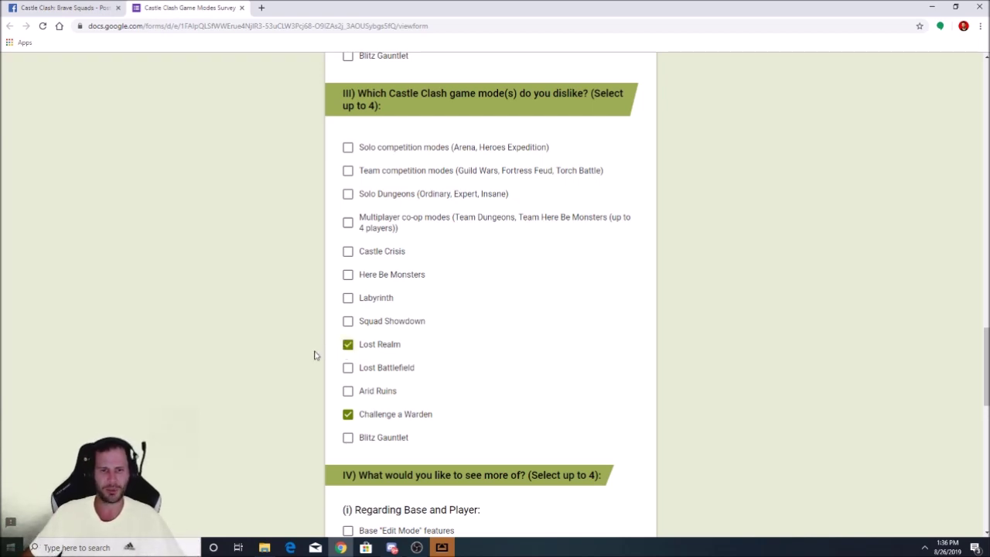
pyautogui.scroll(2, 310, 356)
pyautogui.scroll(-1, 304, 350)
pyautogui.click(347, 349)
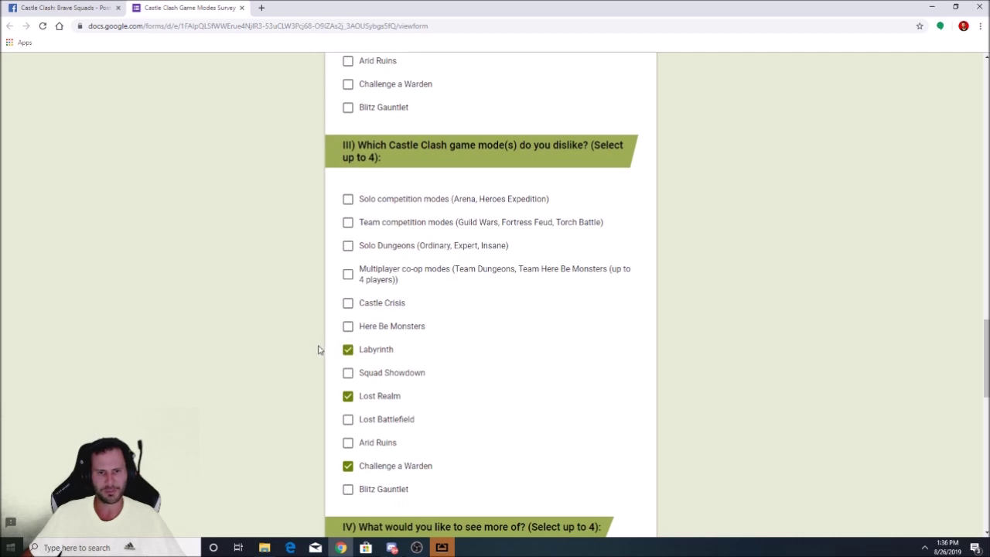
# Mark Blitz Gauntlet as the fourth disliked game mode
pyautogui.scroll(-1, 321, 350)
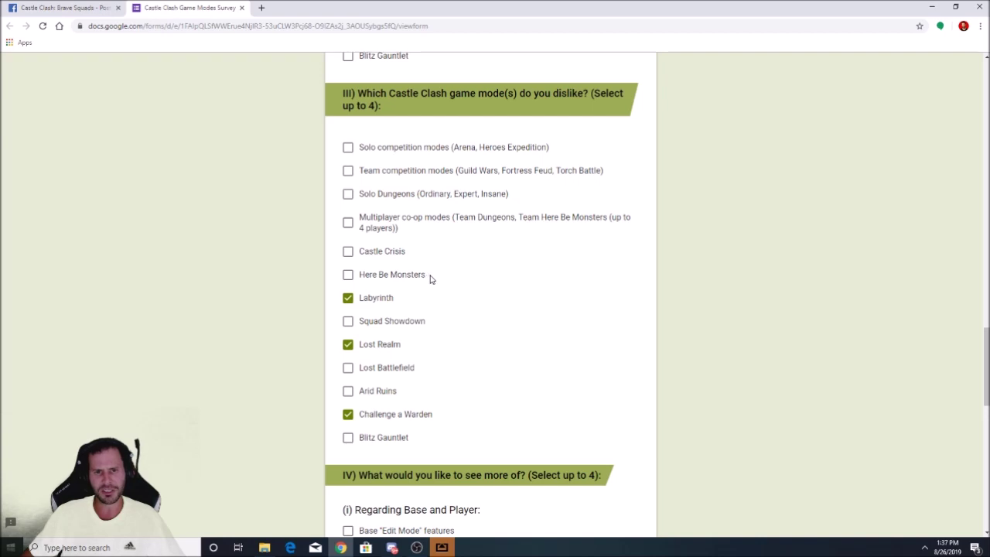
pyautogui.moveTo(431, 276); pyautogui.dragTo(338, 276)
pyautogui.click(314, 273)
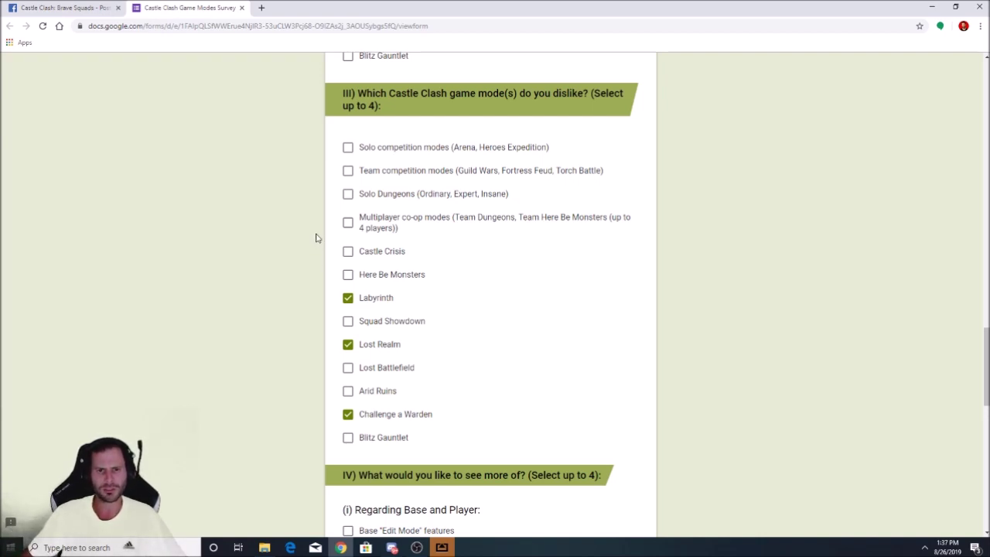
pyautogui.scroll(5, 296, 258)
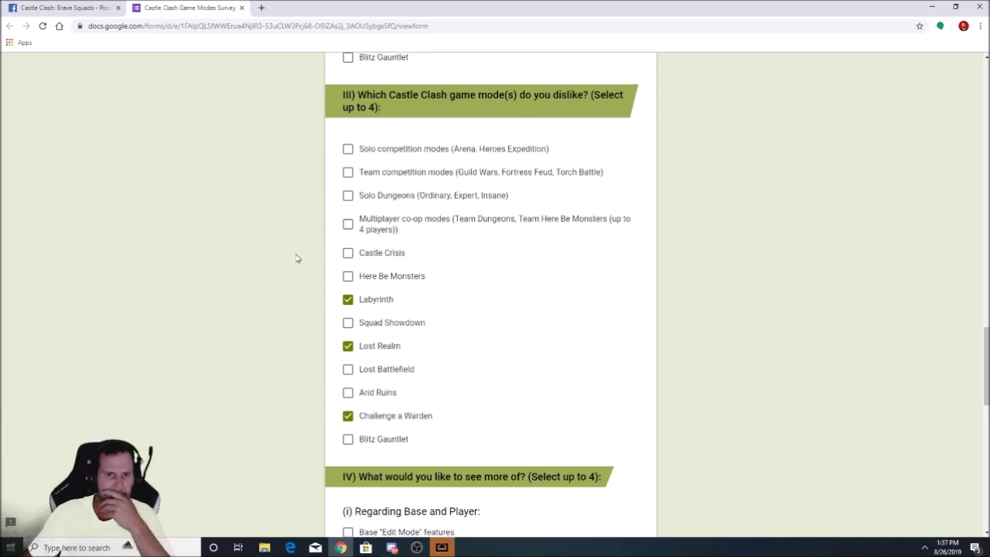
pyautogui.scroll(-5, 292, 292)
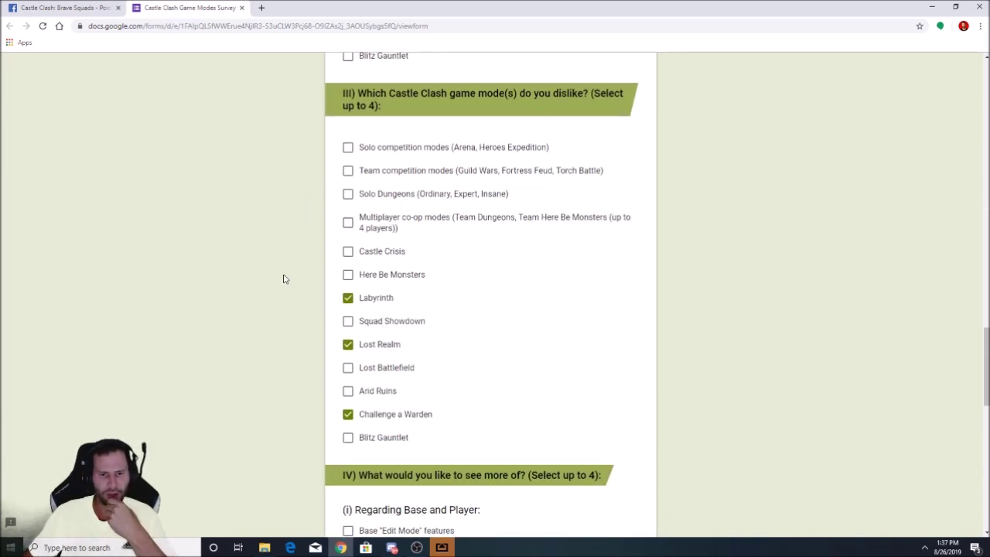
pyautogui.click(349, 441)
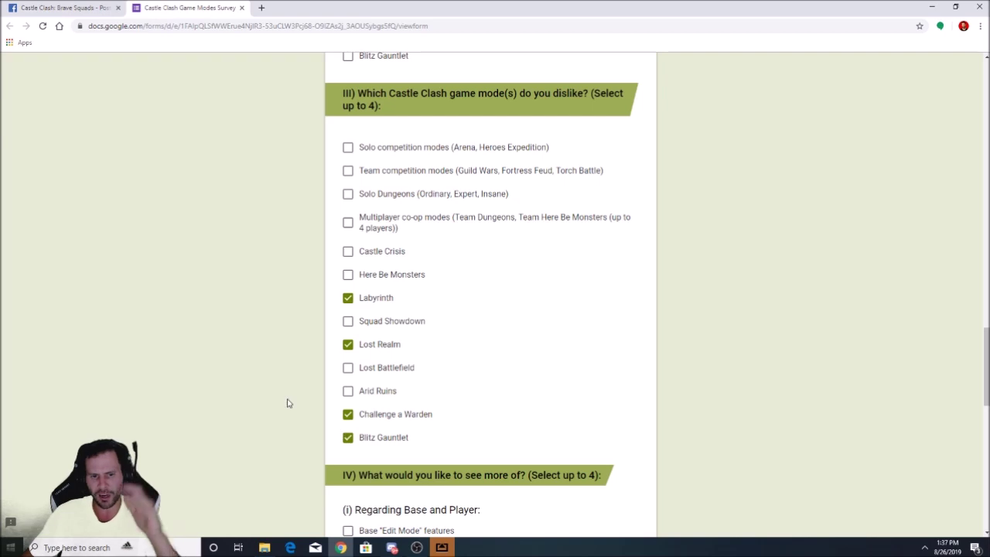
pyautogui.scroll(-2, 287, 403)
pyautogui.scroll(-3, 271, 371)
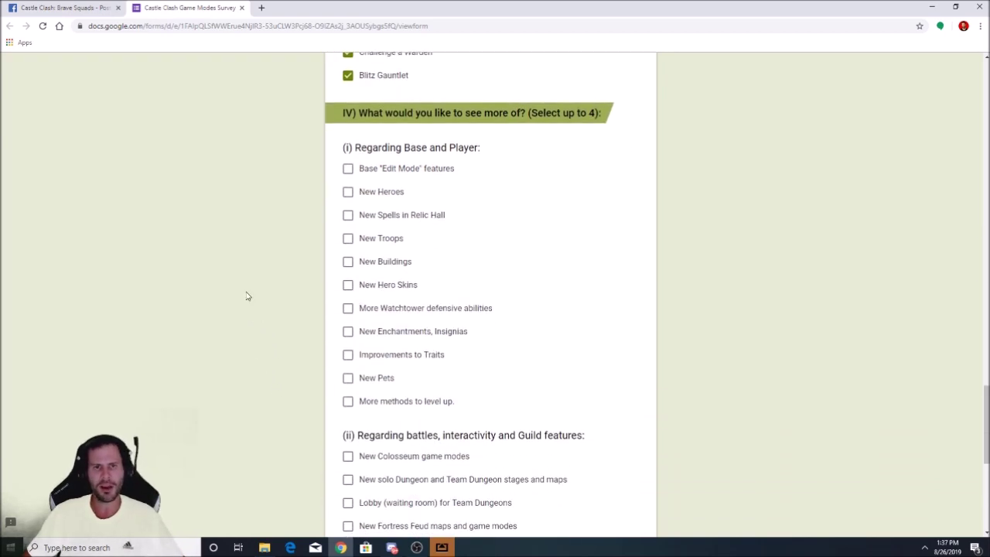
pyautogui.scroll(-1, 246, 293)
# Tick Base "Edit Mode" features and New Troops, leaving New Spells in Relic Hall unticked
pyautogui.scroll(1, 242, 285)
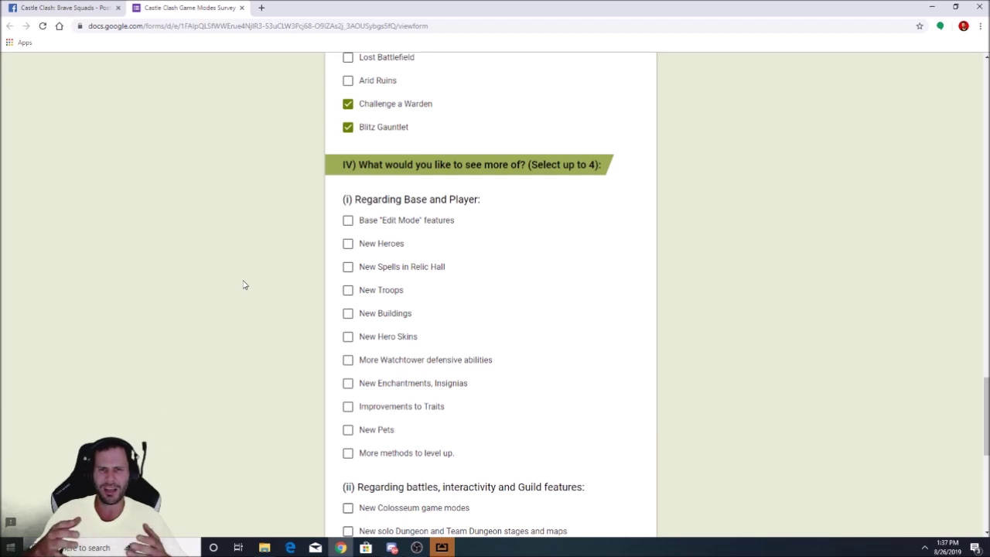
pyautogui.scroll(-1, 260, 263)
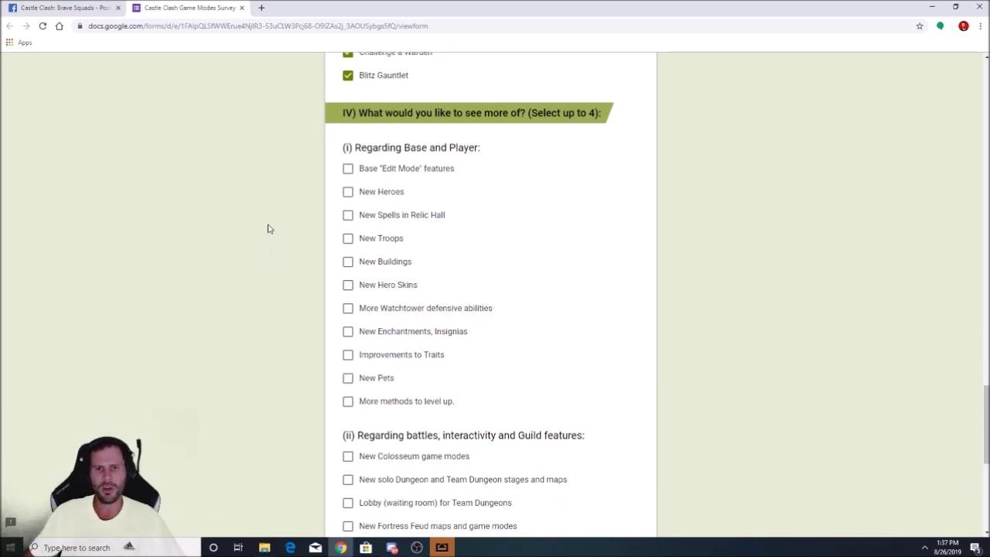
pyautogui.scroll(-1, 263, 226)
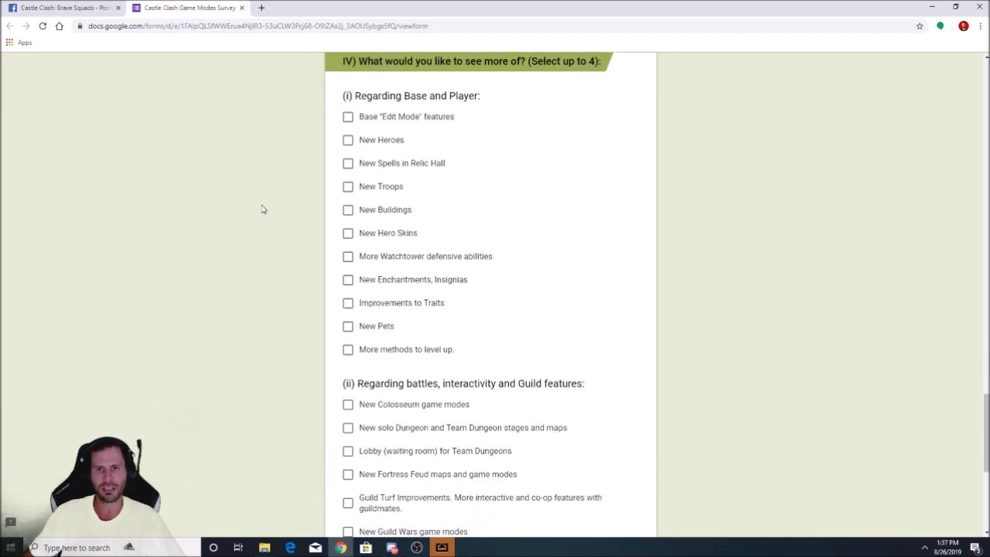
pyautogui.scroll(1, 260, 211)
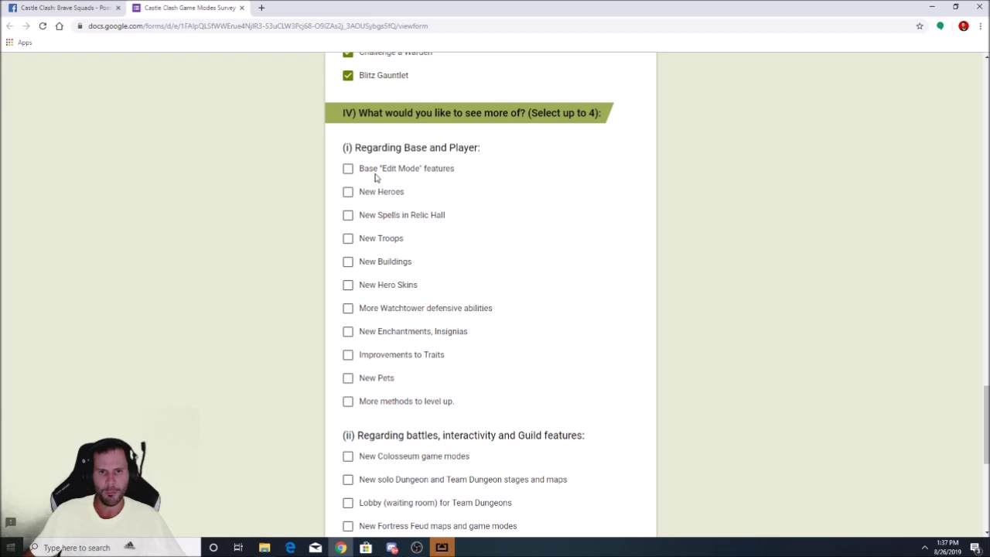
pyautogui.click(350, 170)
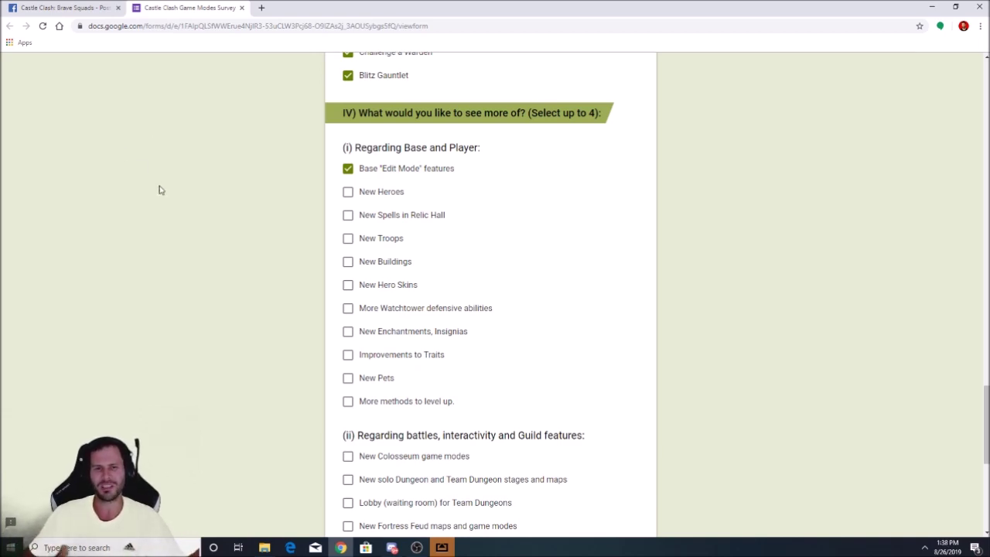
pyautogui.scroll(-1, 224, 215)
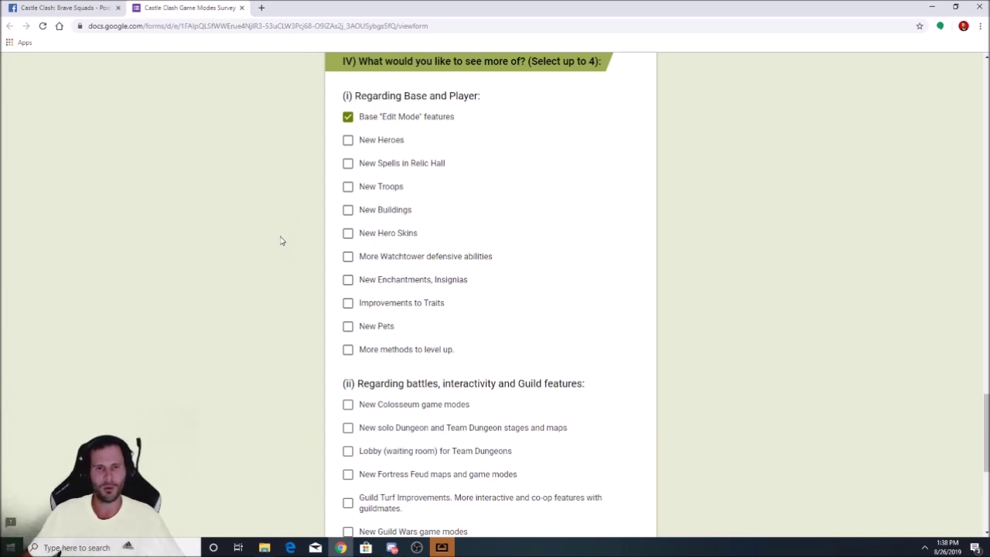
pyautogui.click(348, 186)
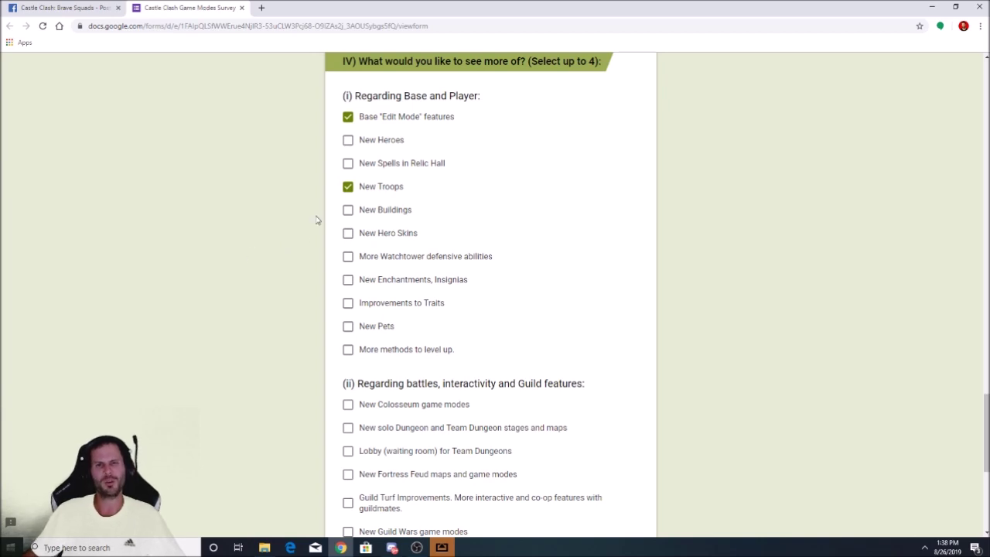
pyautogui.moveTo(364, 164); pyautogui.dragTo(421, 178)
pyautogui.click(348, 163)
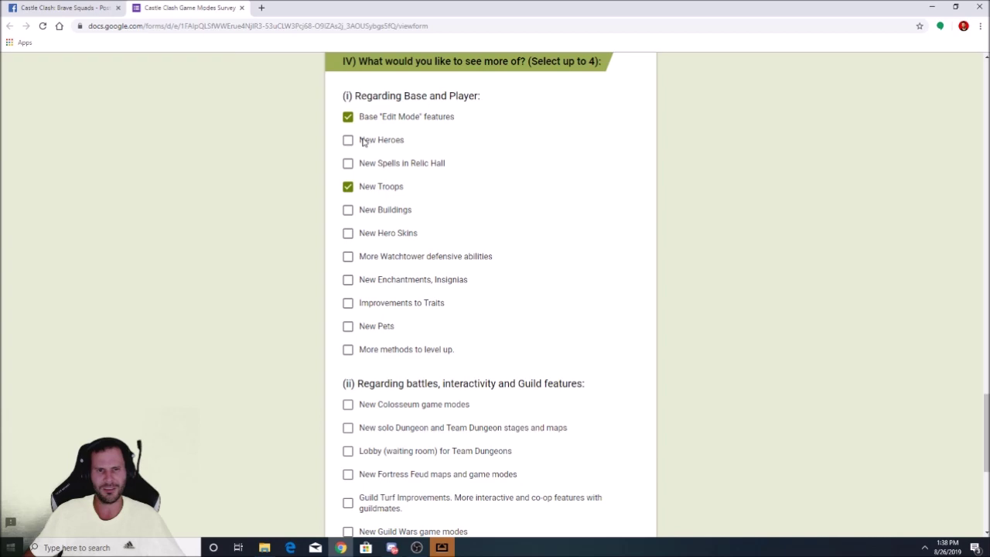
pyautogui.scroll(-1, 261, 201)
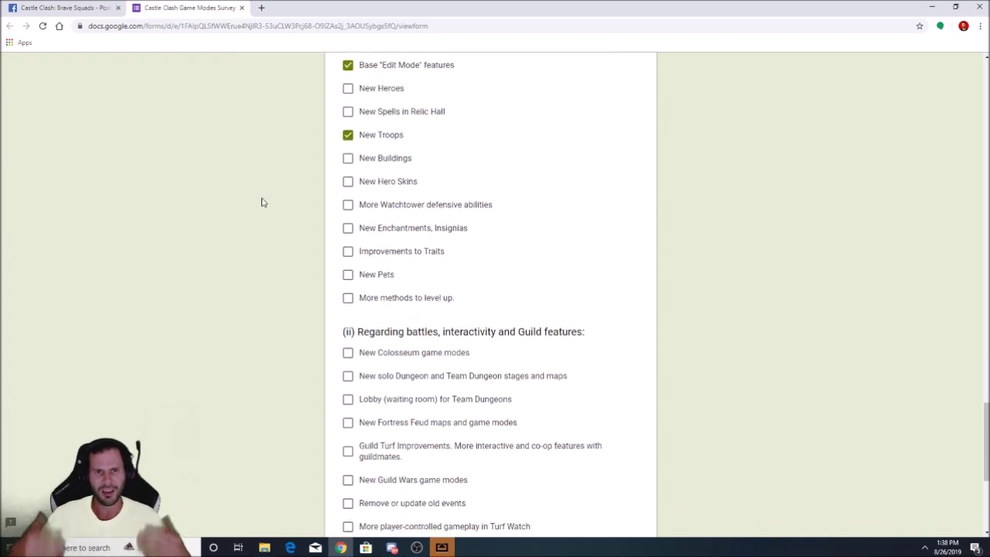
# Tick More Watchtower defensive abilities as the third Base and Player wish
pyautogui.scroll(1, 297, 212)
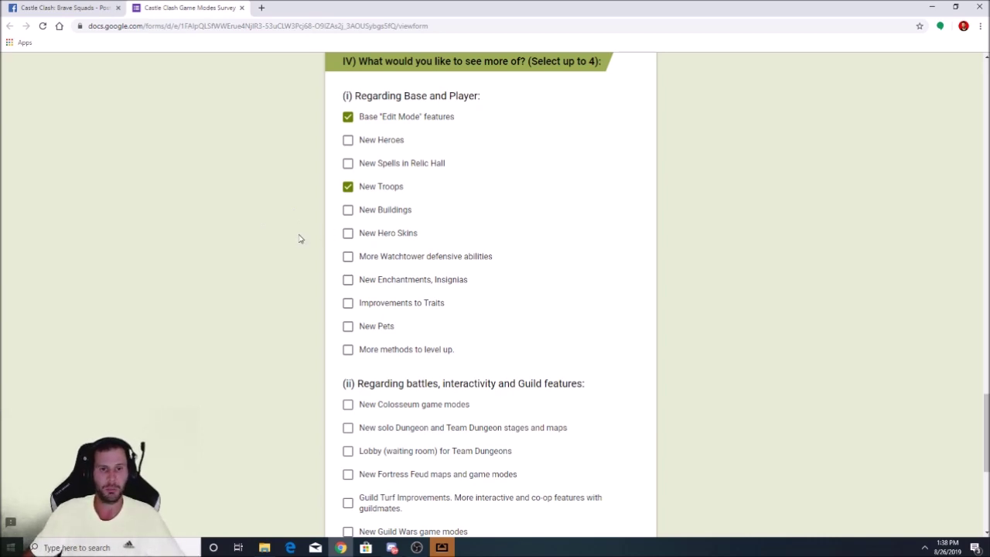
pyautogui.scroll(-1, 299, 233)
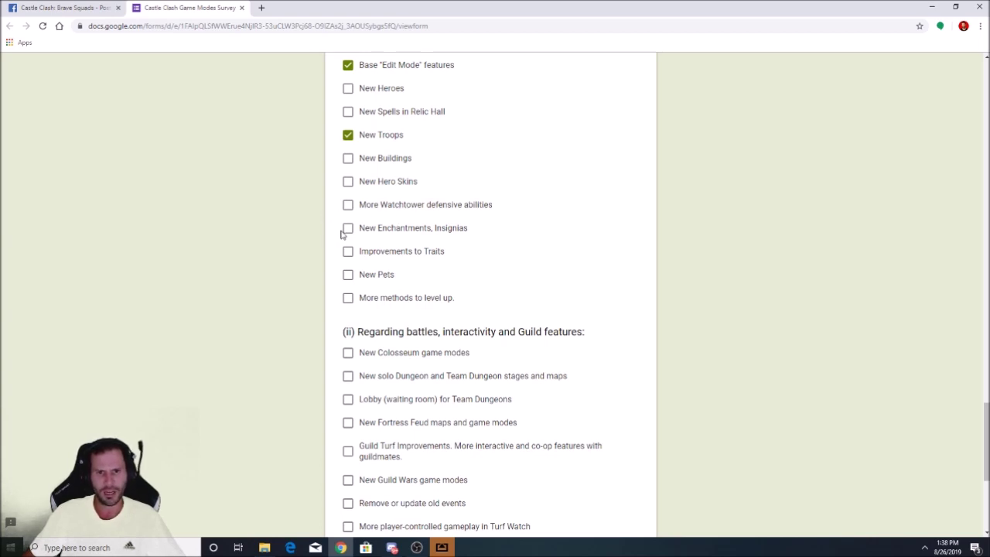
pyautogui.moveTo(381, 205); pyautogui.dragTo(471, 210)
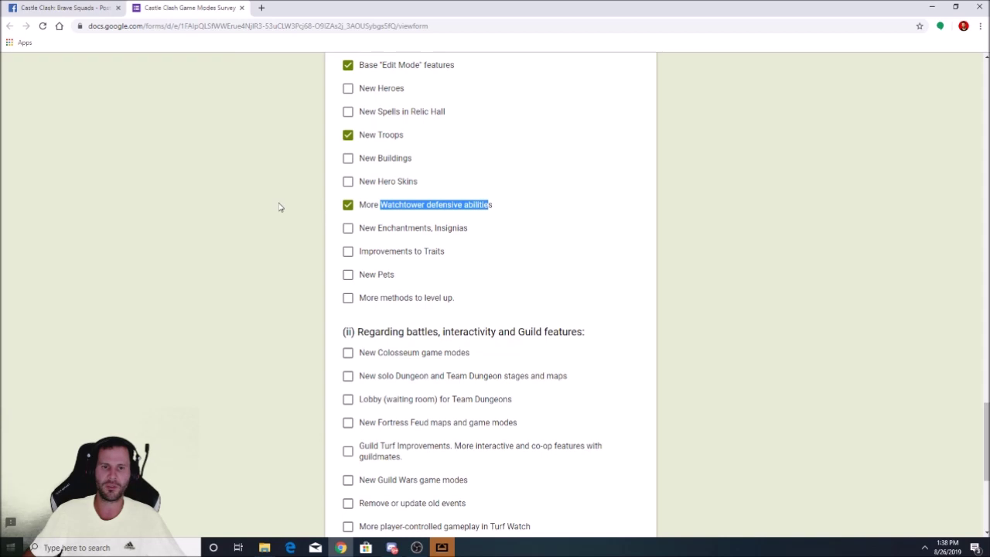
pyautogui.click(278, 206)
pyautogui.click(348, 205)
pyautogui.scroll(2, 302, 225)
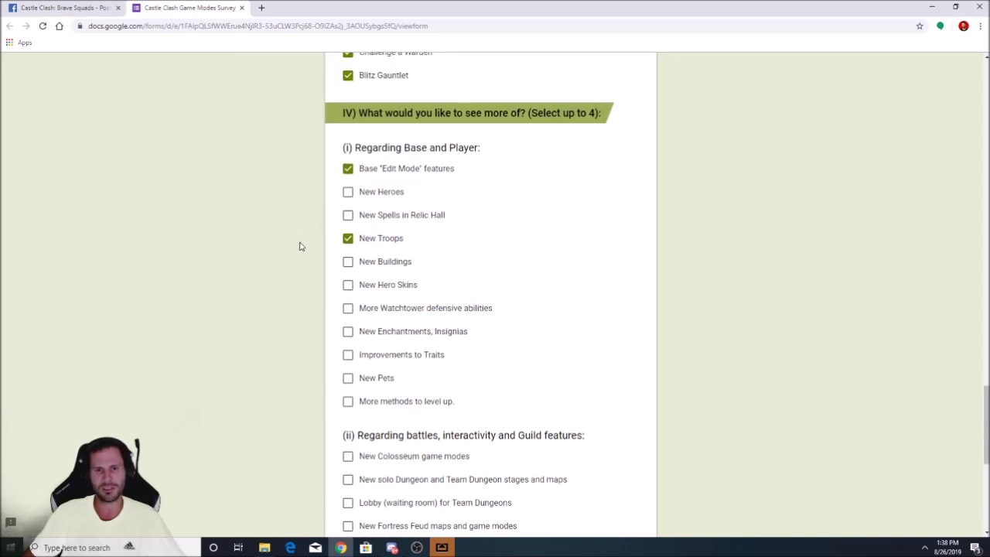
pyautogui.scroll(-2, 299, 245)
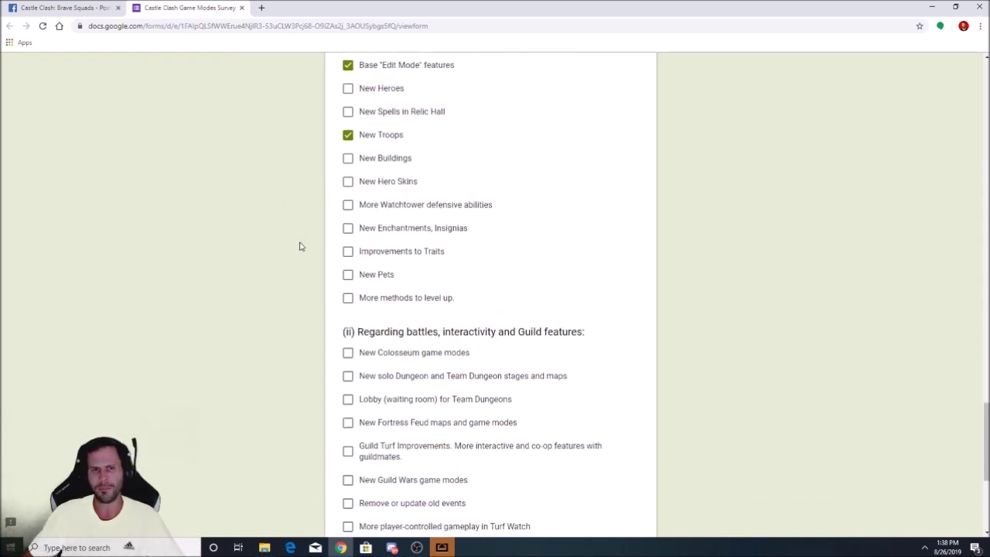
pyautogui.click(348, 205)
pyautogui.scroll(1, 287, 265)
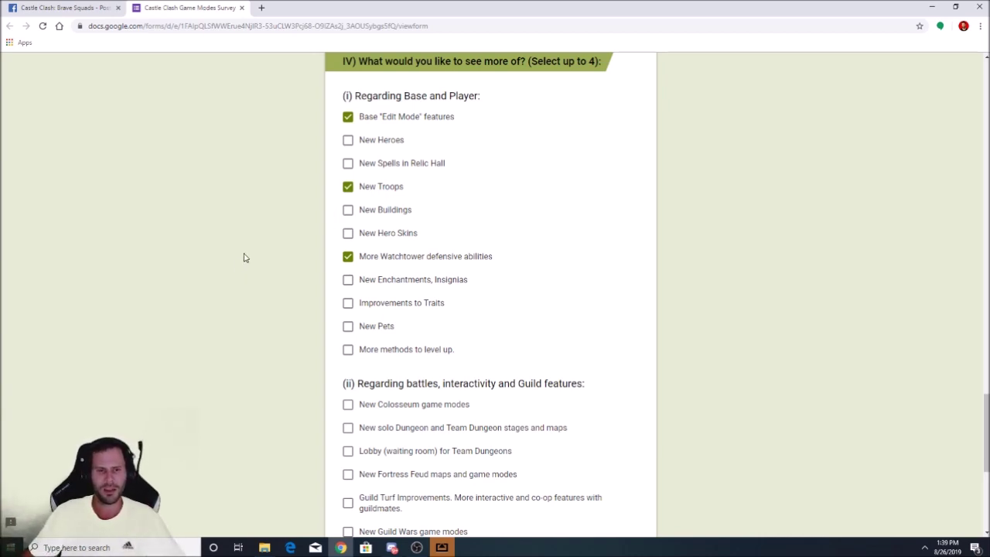
pyautogui.scroll(-1, 244, 254)
# Tick Improvements to Traits as the fourth Base and Player option
pyautogui.scroll(2, 244, 253)
pyautogui.scroll(-2, 244, 253)
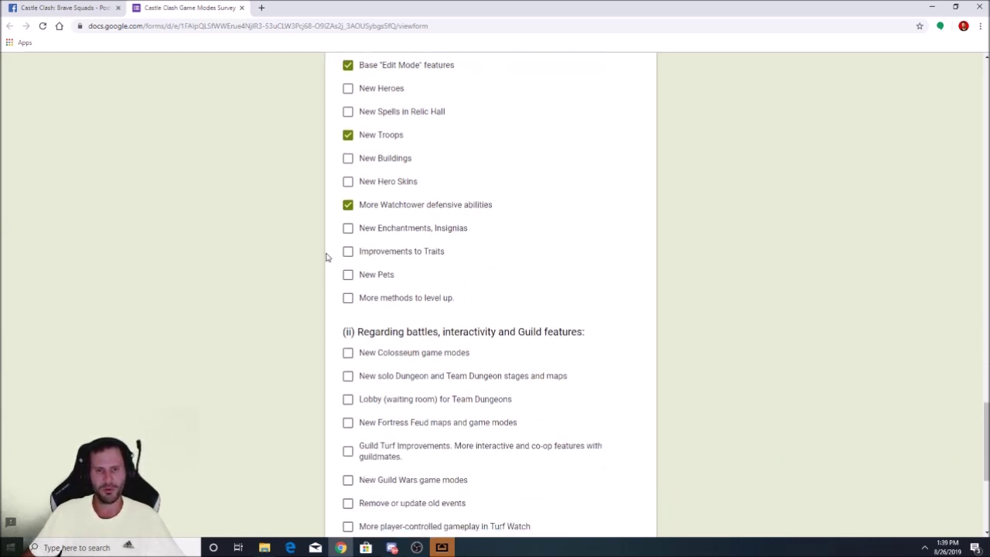
pyautogui.click(347, 252)
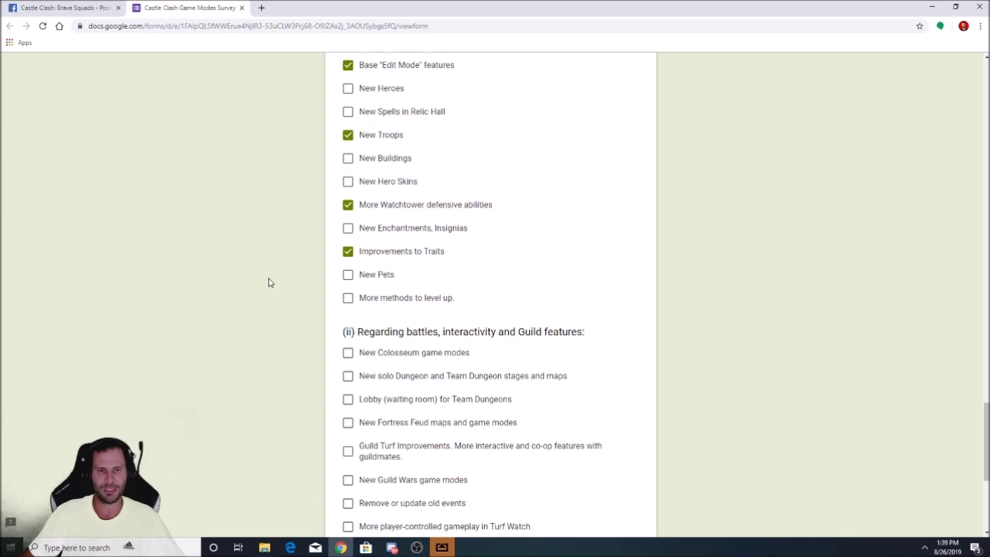
pyautogui.scroll(-1, 272, 270)
pyautogui.scroll(-3, 276, 265)
pyautogui.scroll(2, 271, 259)
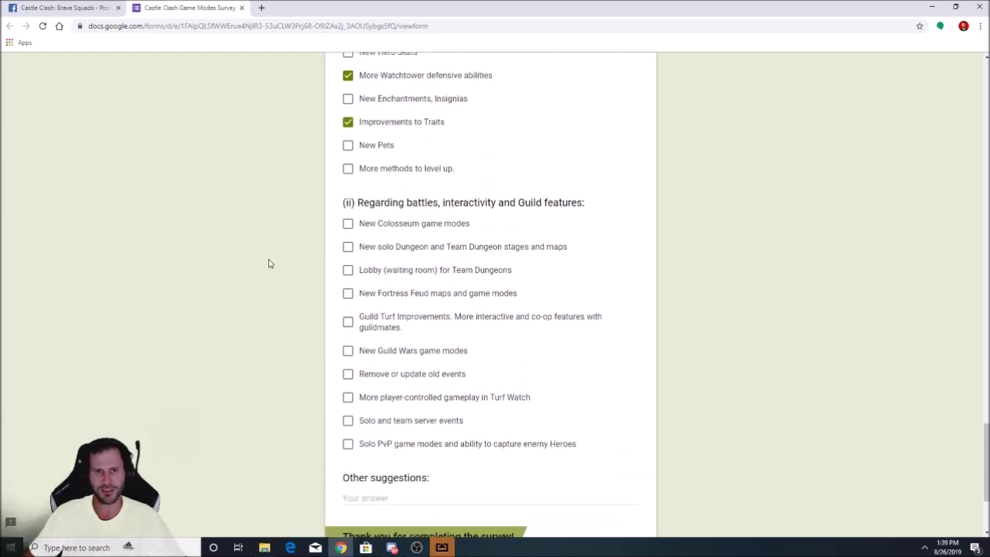
pyautogui.scroll(-1, 265, 253)
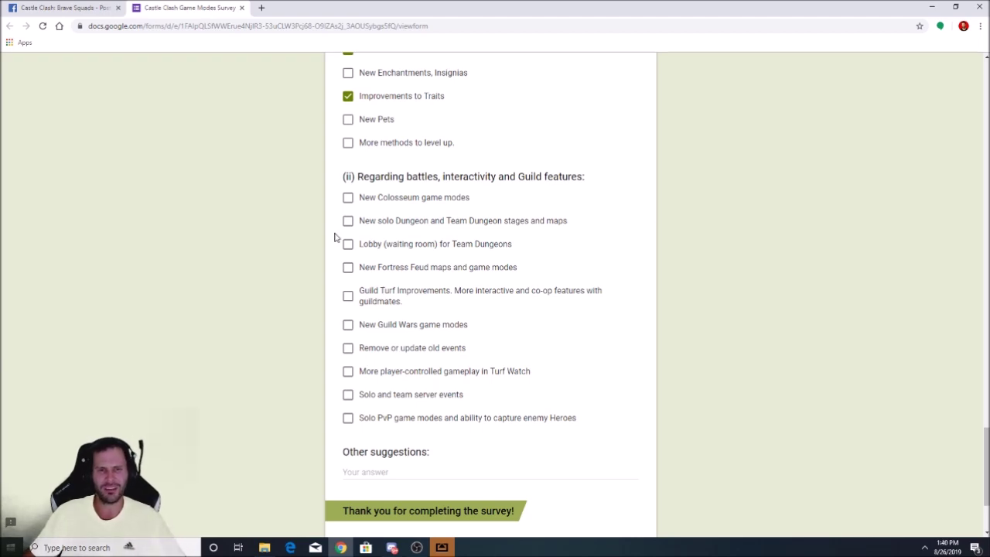
# Leave the New solo Dungeon option unticked and clear the stray label highlight
pyautogui.moveTo(368, 225); pyautogui.dragTo(549, 226)
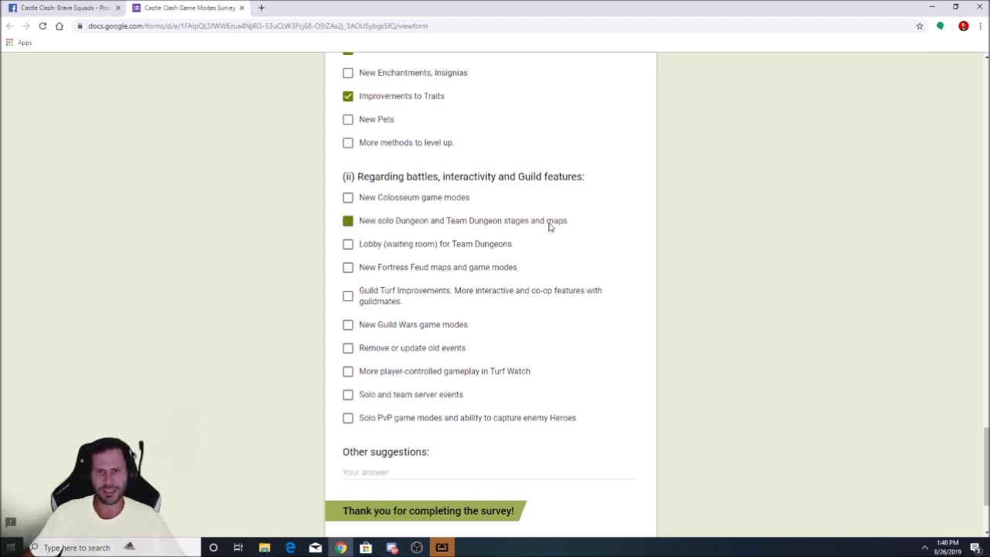
pyautogui.click(549, 226)
pyautogui.scroll(-1, 280, 255)
pyautogui.scroll(1, 283, 253)
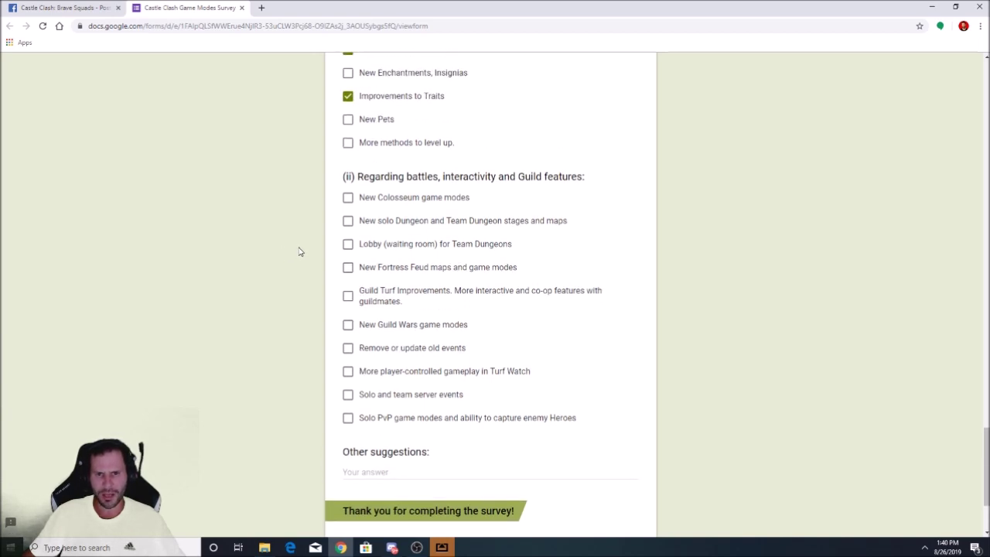
pyautogui.scroll(8, 298, 331)
pyautogui.scroll(-2, 298, 331)
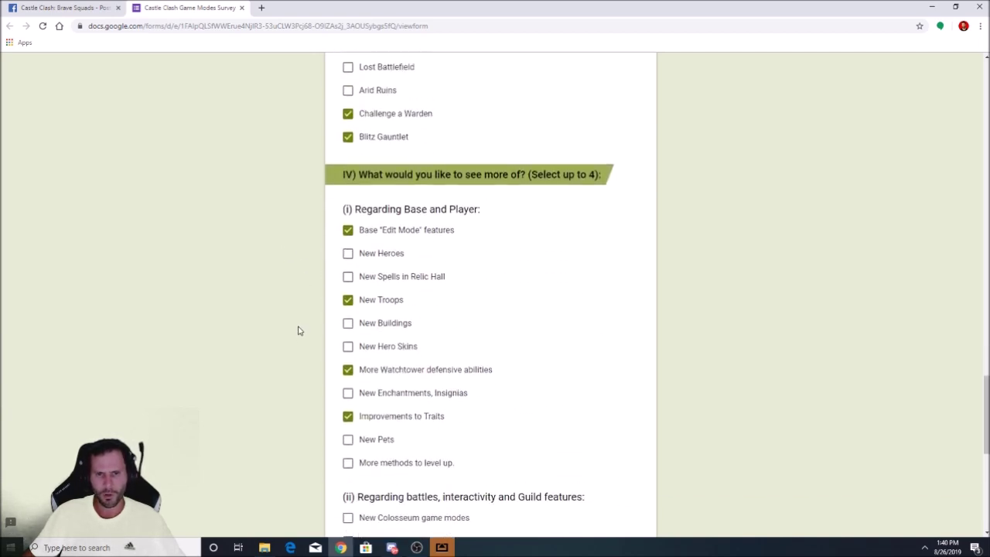
pyautogui.scroll(-3, 299, 329)
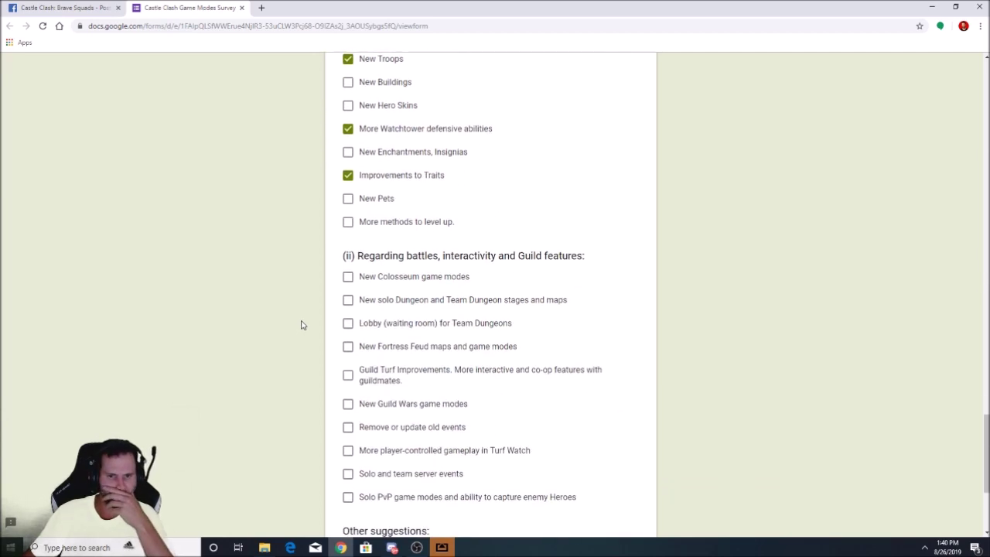
pyautogui.scroll(-1, 302, 324)
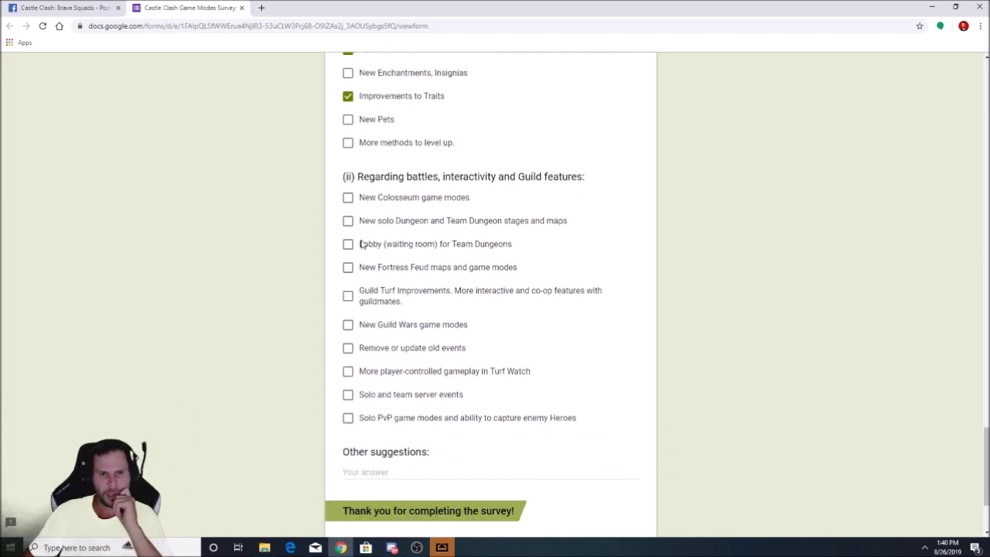
pyautogui.moveTo(363, 221); pyautogui.dragTo(567, 226)
pyautogui.click(349, 222)
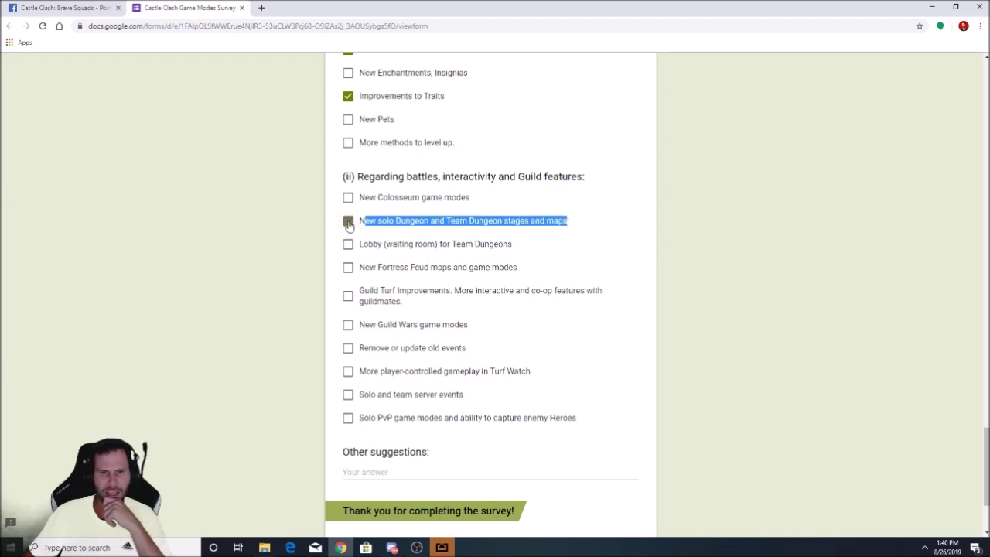
pyautogui.click(518, 256)
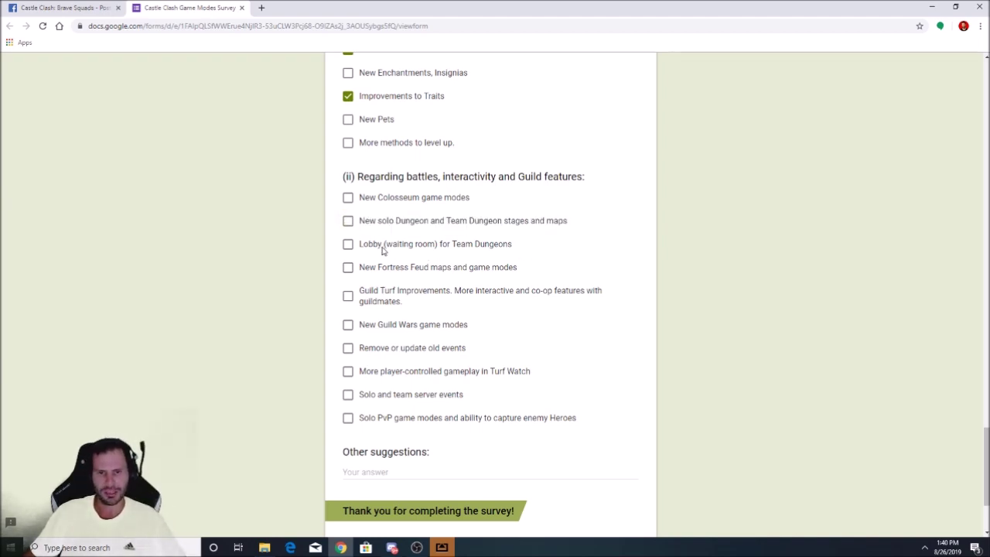
# Tick New Fortress Feud maps and game modes
pyautogui.scroll(3, 404, 298)
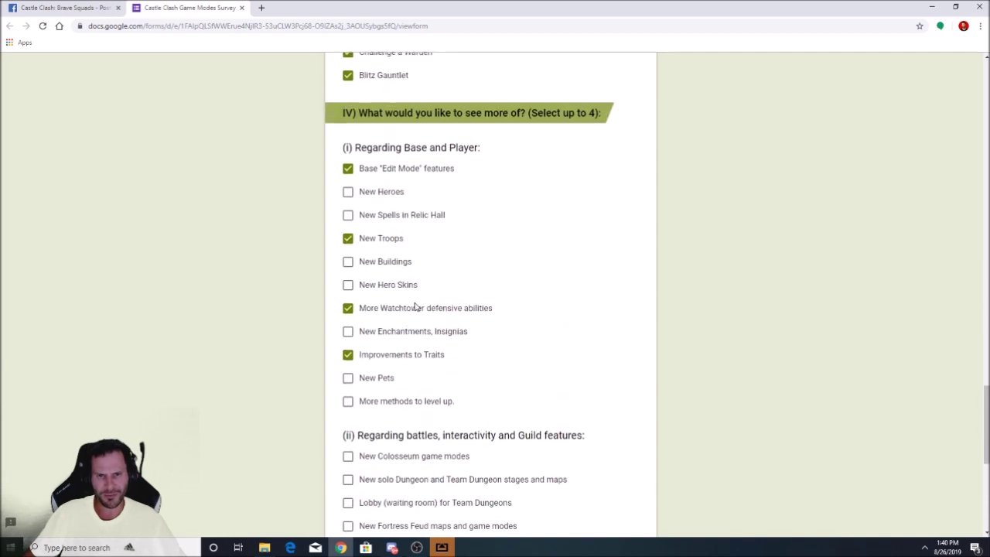
pyautogui.scroll(-3, 420, 303)
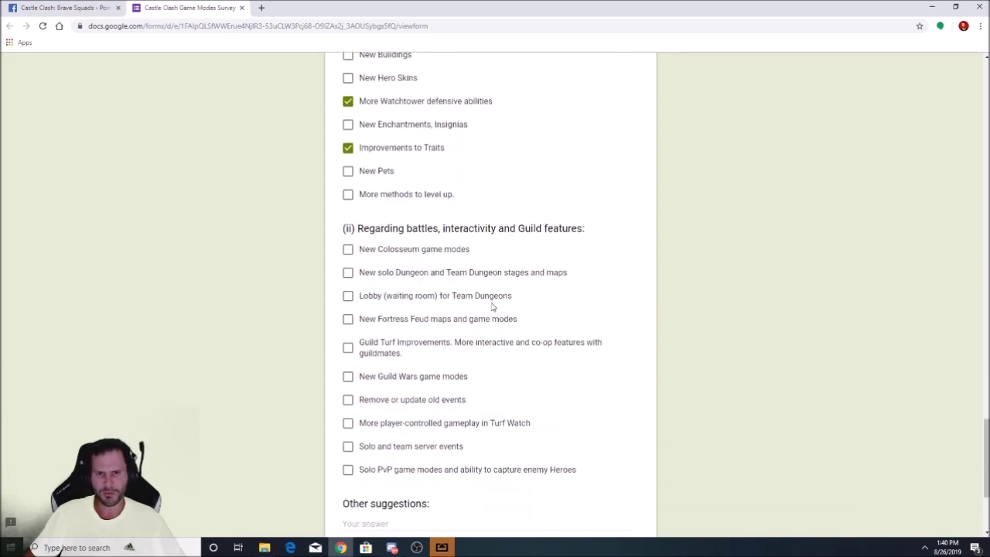
pyautogui.scroll(-2, 301, 250)
pyautogui.scroll(1, 305, 250)
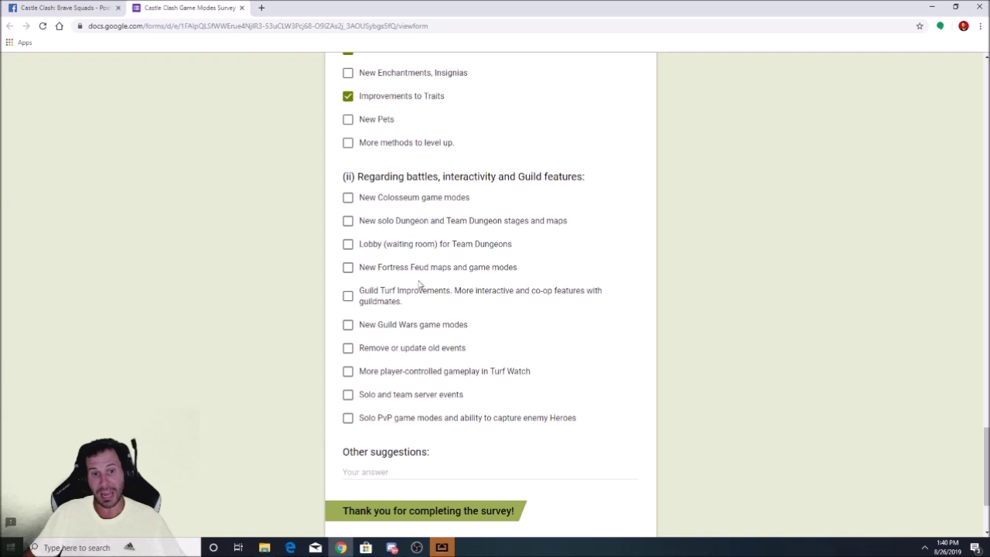
pyautogui.click(348, 268)
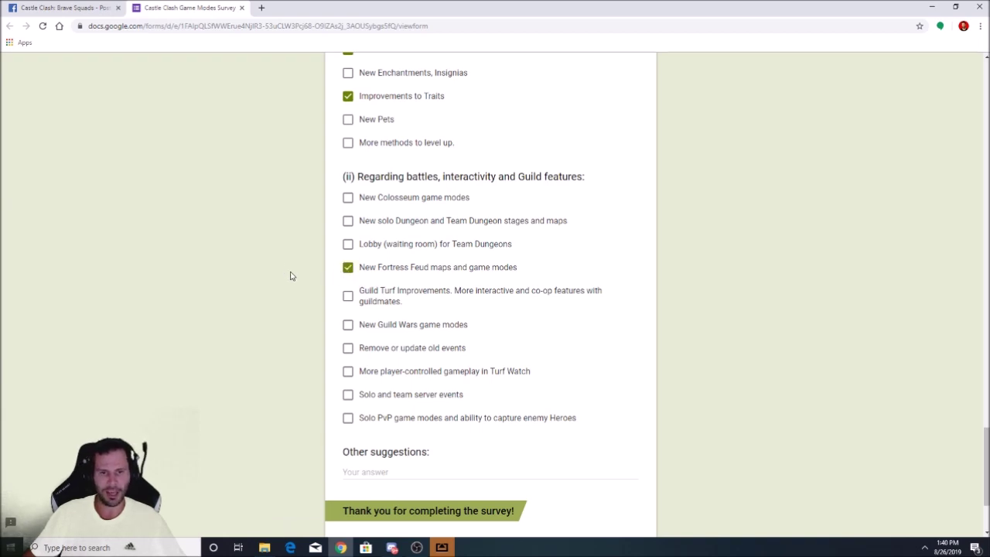
# Tick New Guild Wars game modes and Remove or update old events
pyautogui.scroll(-1, 290, 276)
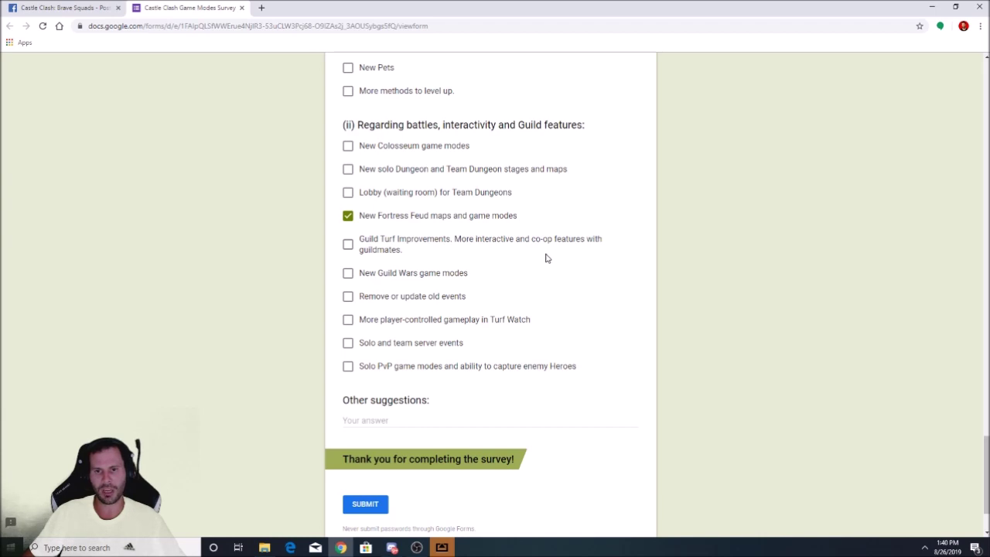
pyautogui.click(349, 245)
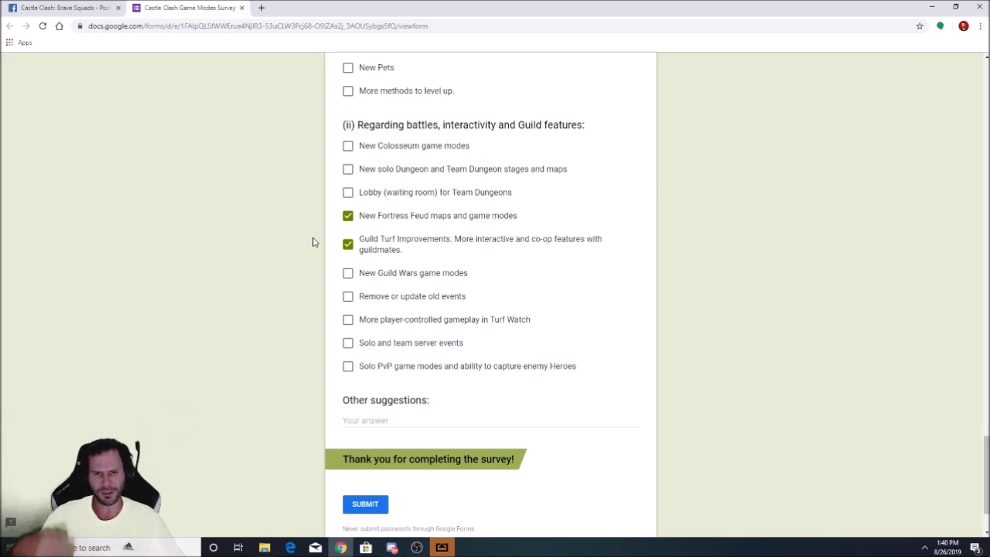
pyautogui.scroll(-1, 309, 232)
pyautogui.scroll(1, 298, 260)
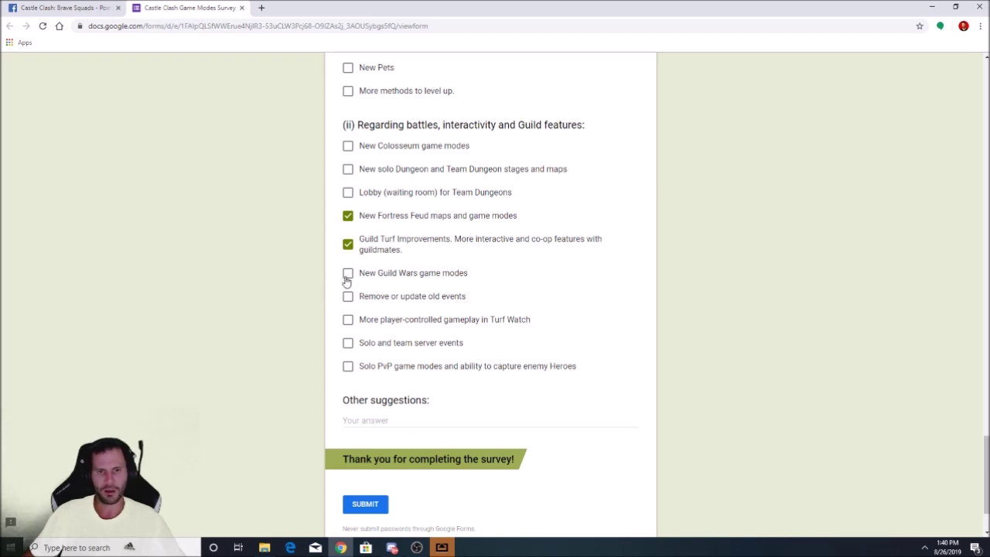
pyautogui.click(347, 276)
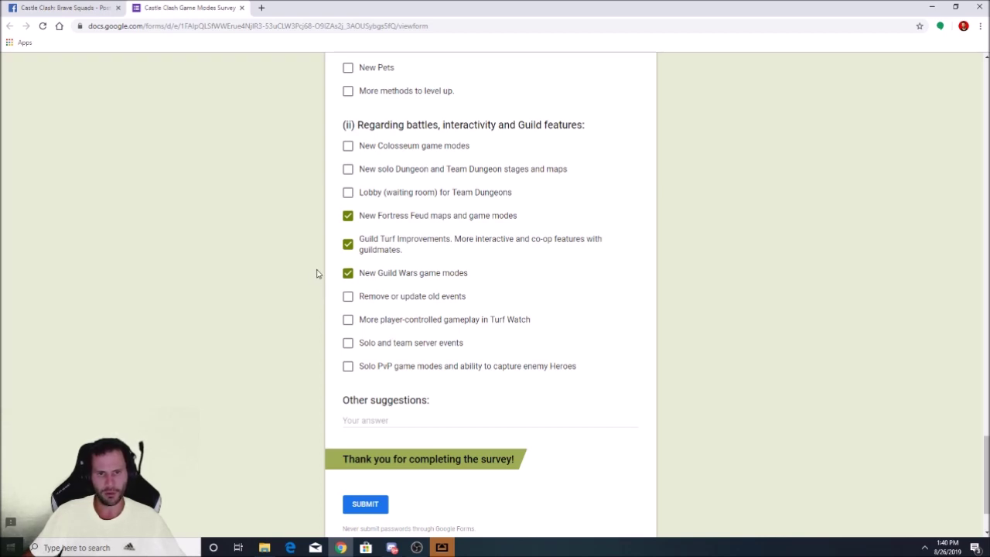
pyautogui.click(346, 247)
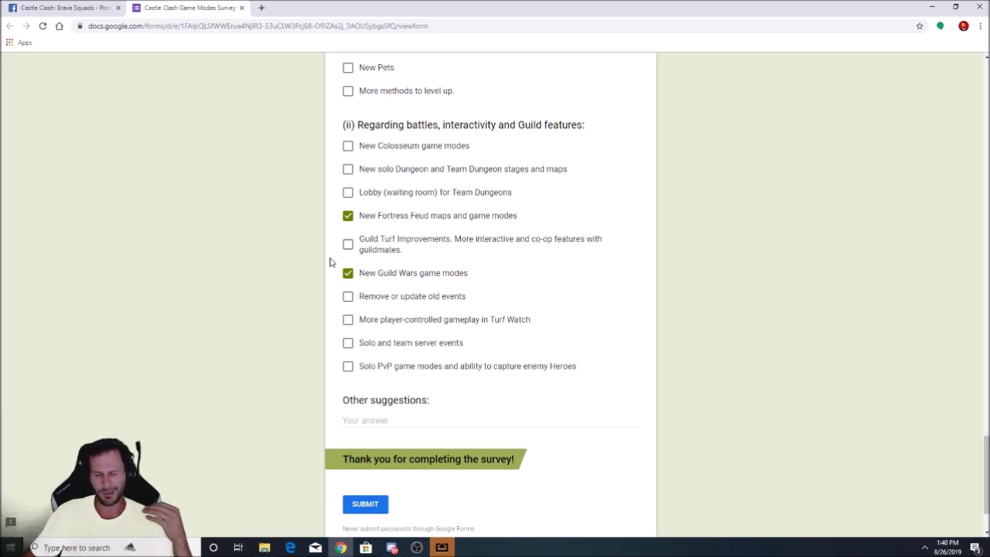
pyautogui.scroll(-1, 315, 277)
pyautogui.scroll(1, 317, 280)
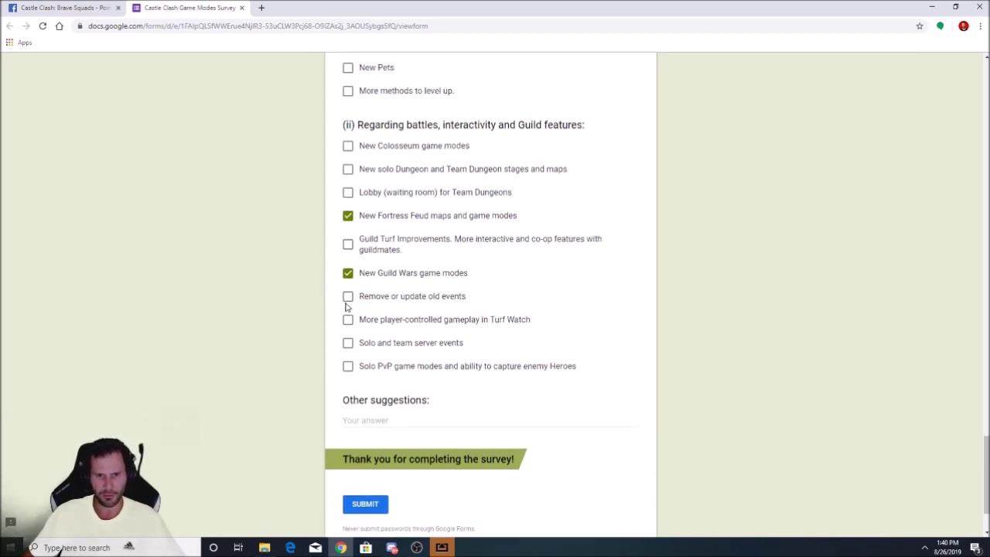
pyautogui.click(347, 298)
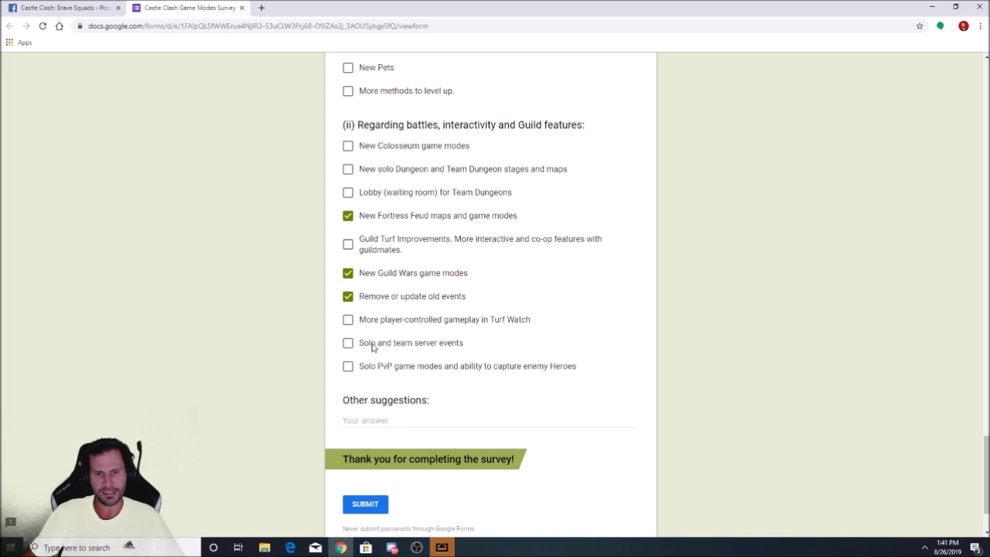
# Leave Solo and team server events unticked and tick Guild Turf Improvements
pyautogui.moveTo(447, 349); pyautogui.dragTo(302, 342)
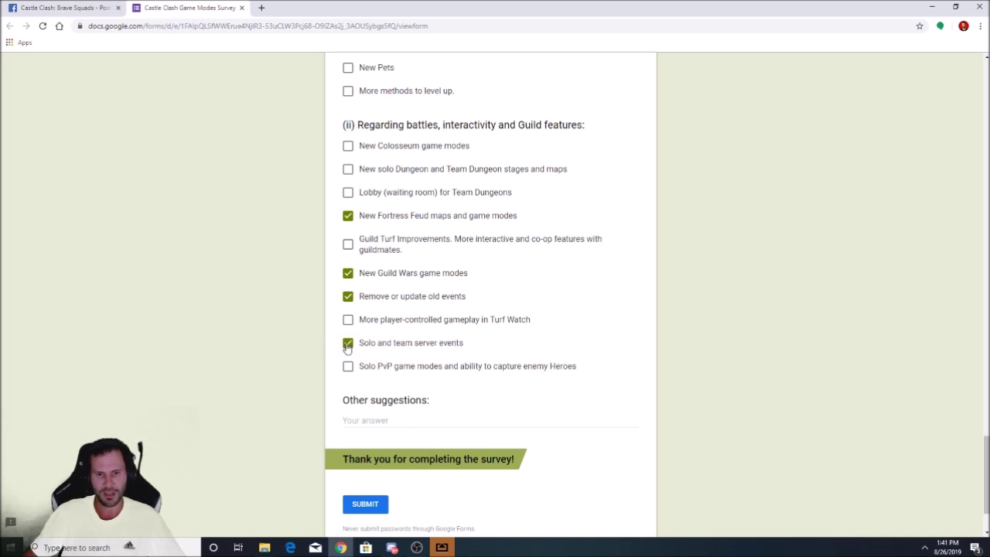
pyautogui.press('space')
pyautogui.scroll(-1, 295, 343)
pyautogui.scroll(1, 295, 342)
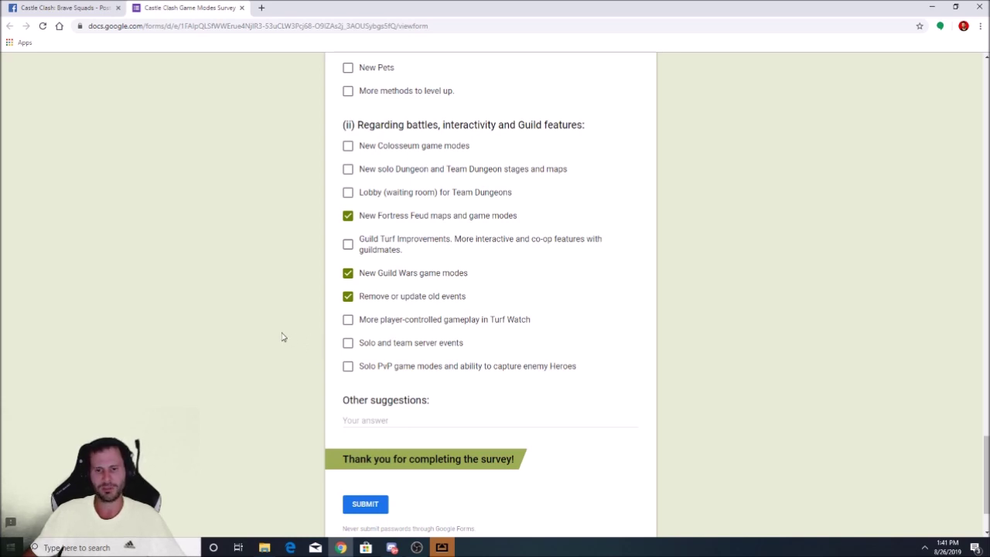
pyautogui.scroll(3, 289, 323)
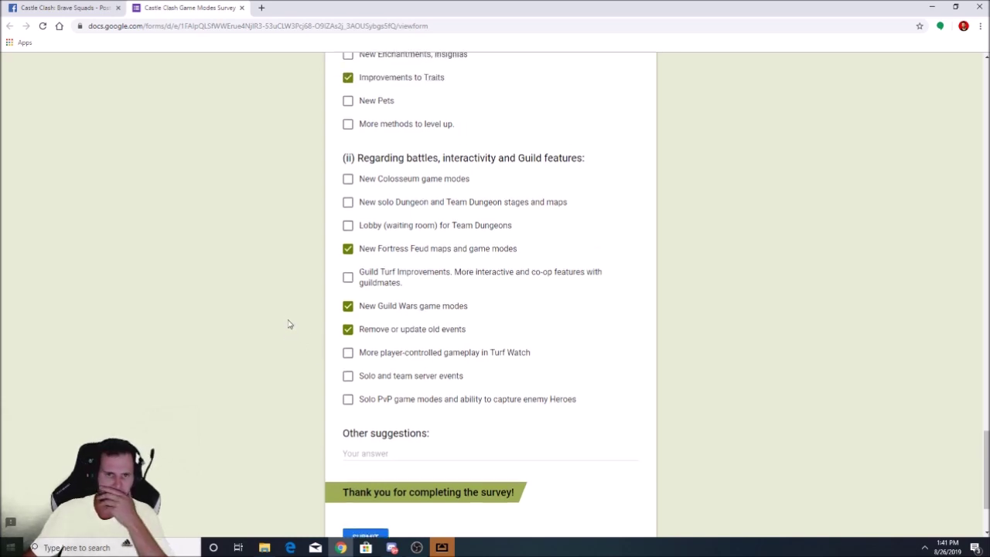
pyautogui.scroll(-2, 301, 360)
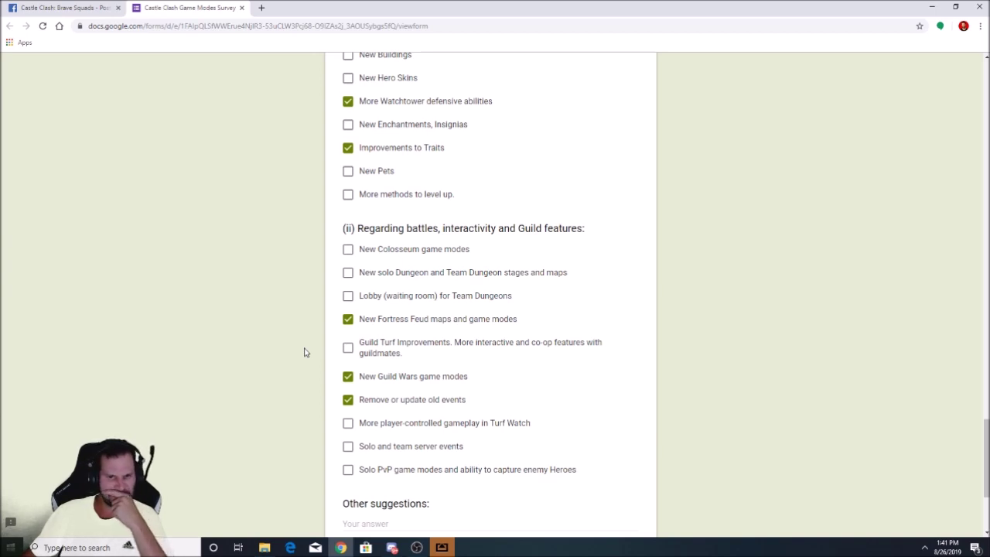
pyautogui.moveTo(455, 342); pyautogui.dragTo(526, 374)
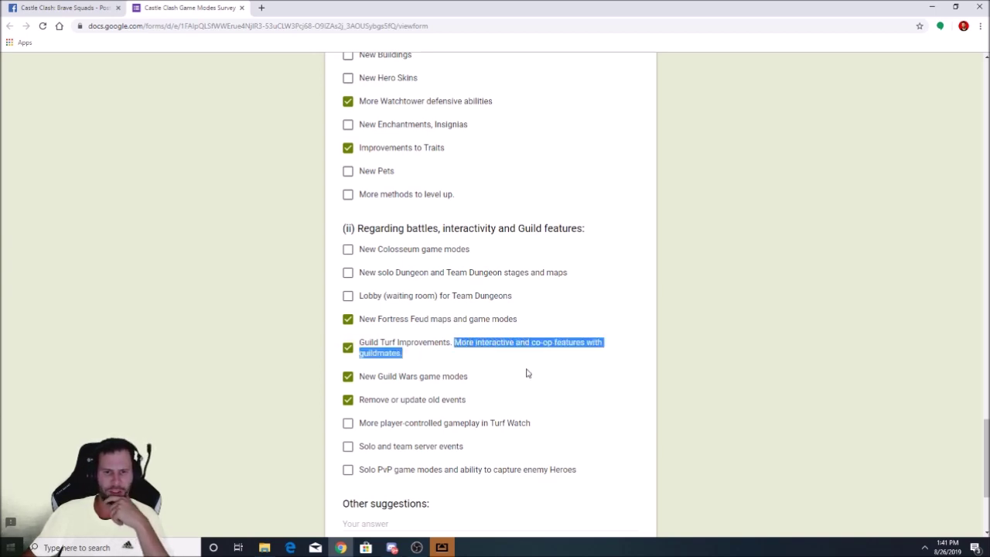
pyautogui.click(526, 374)
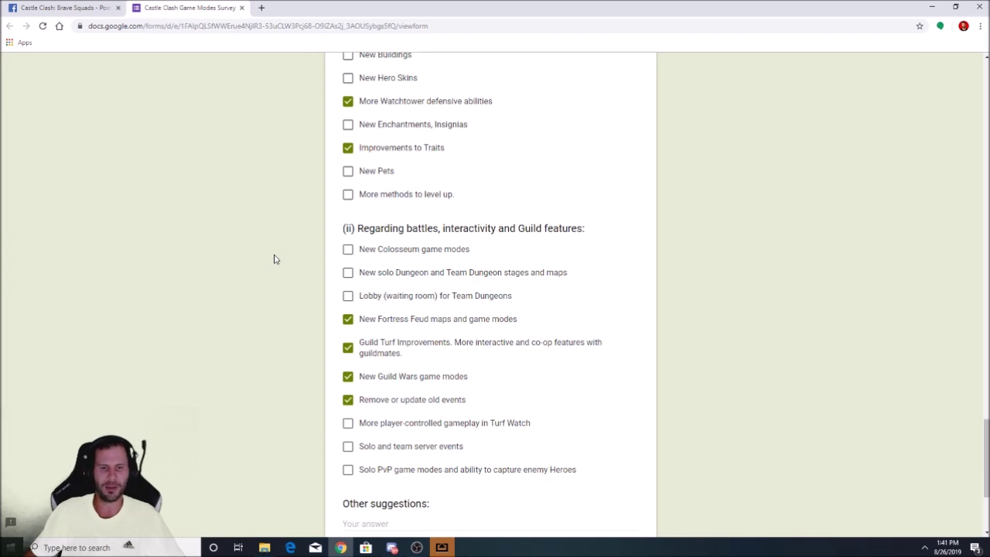
pyautogui.scroll(-1, 276, 253)
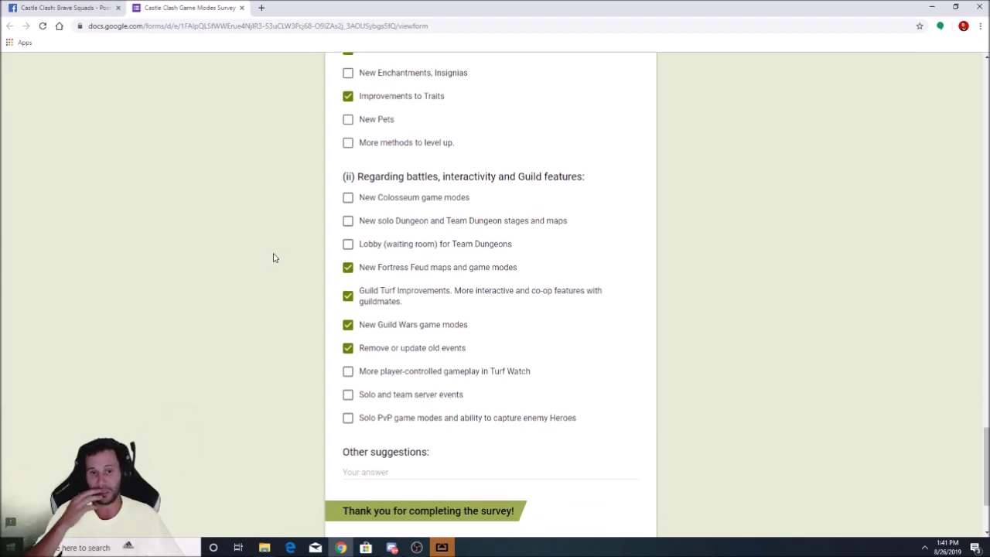
# Answer Other suggestions: 'PLEASE IMPROVE ALL GAME MODES TO HAND OUT BREAKTHROUGH CRYSTALS FOR EVERYONE!'
pyautogui.scroll(-2, 303, 253)
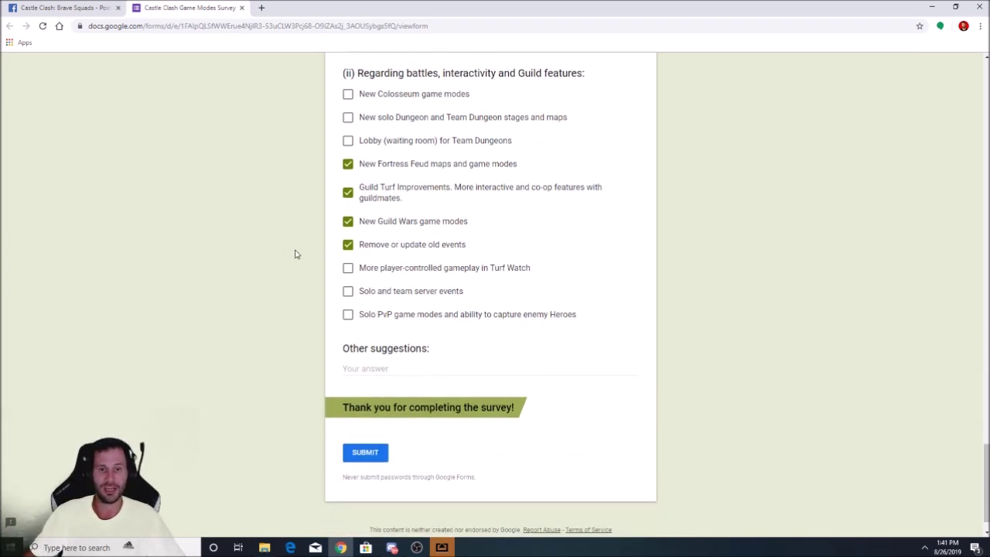
pyautogui.click(409, 372)
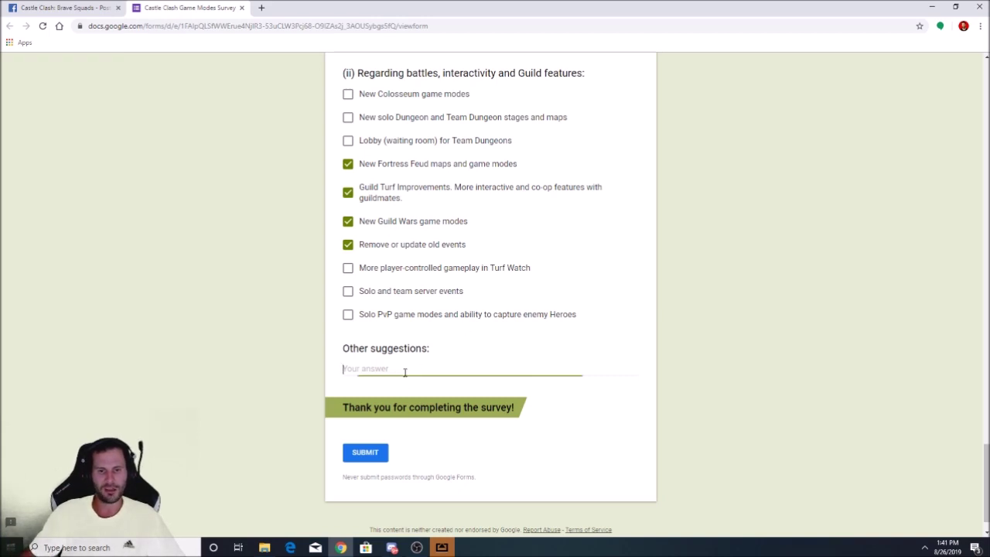
pyautogui.write('PLE')
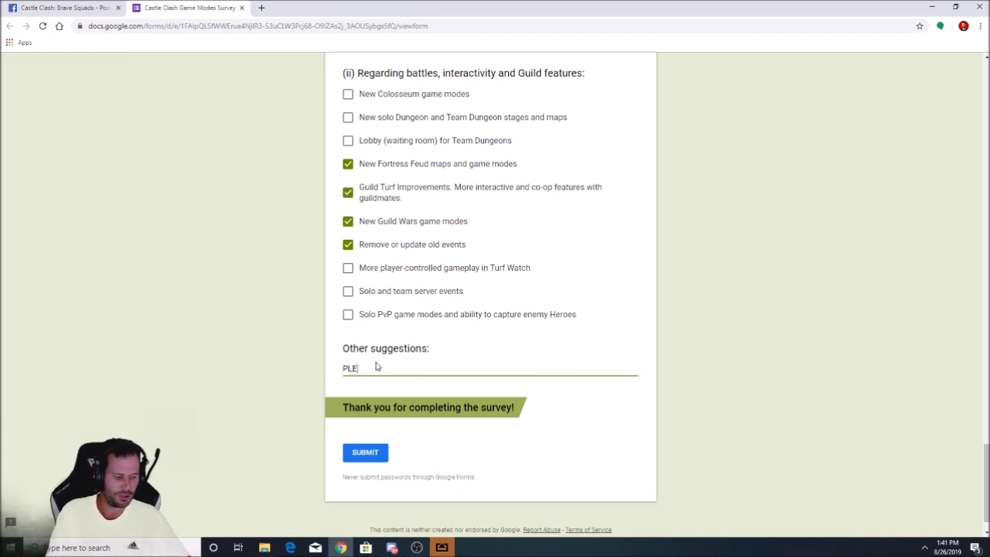
pyautogui.write('ASE IMPROVE ')
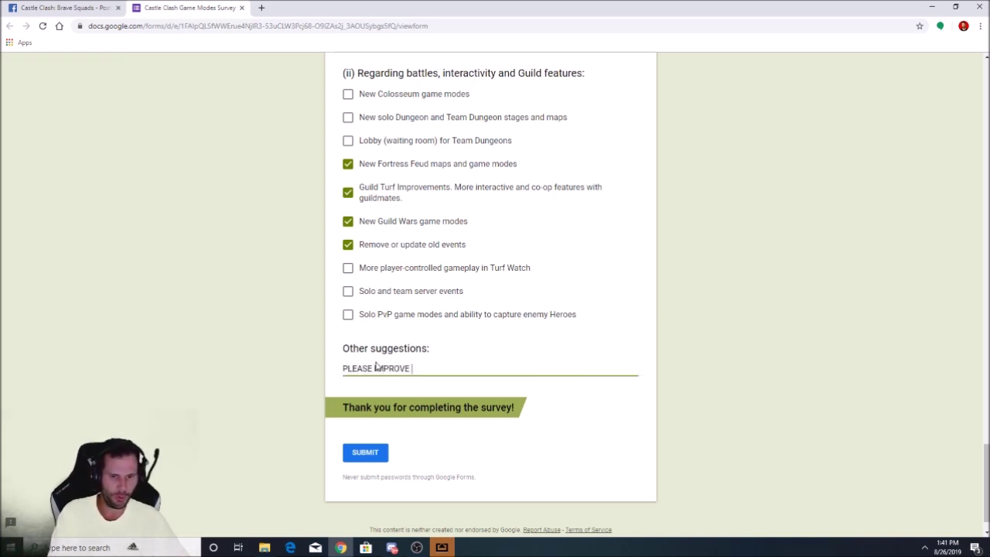
pyautogui.write('GAME')
pyautogui.press('BackSpace')
pyautogui.press('BackSpace')
pyautogui.press('BackSpace')
pyautogui.press('BackSpace')
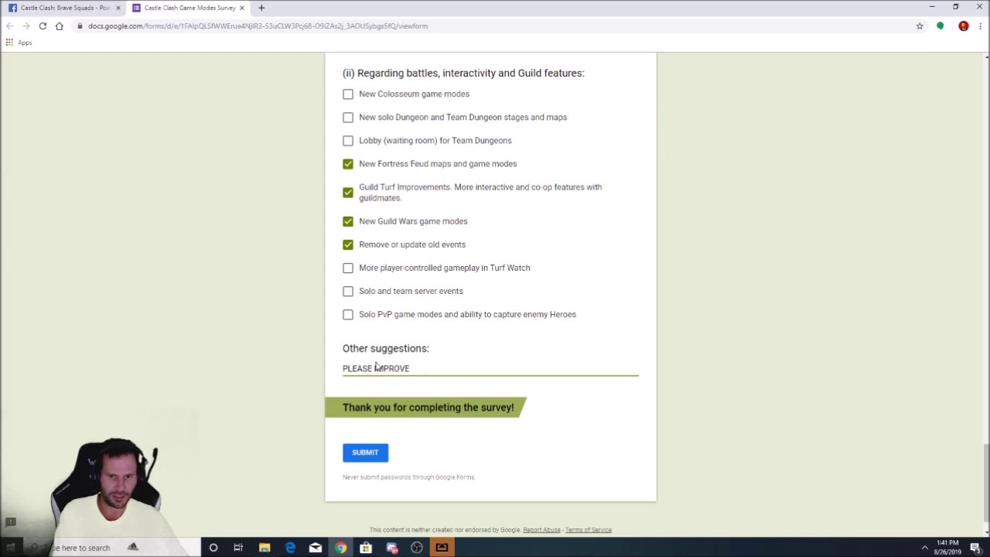
pyautogui.write('ALL GAME MODES')
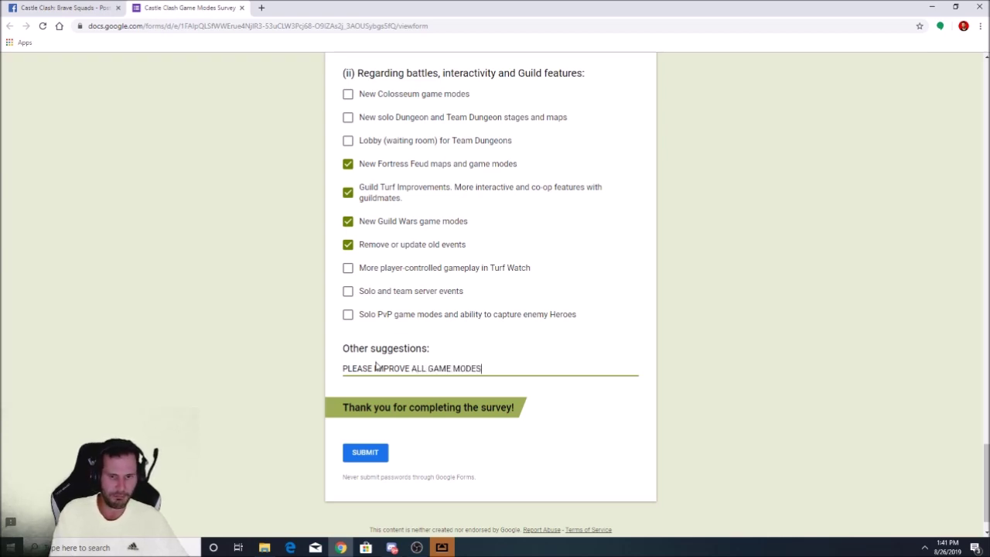
pyautogui.write(' TO HAND OUT ')
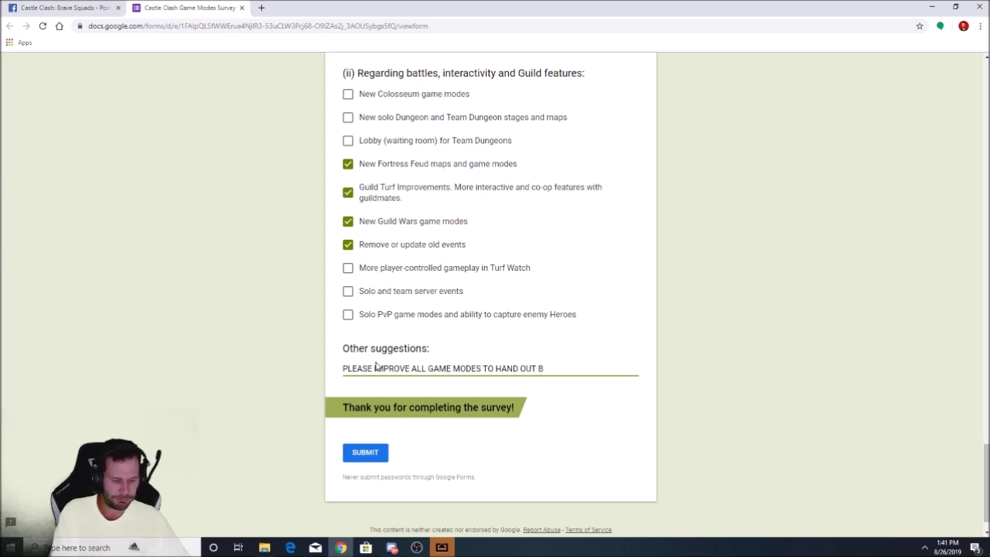
pyautogui.write('B')
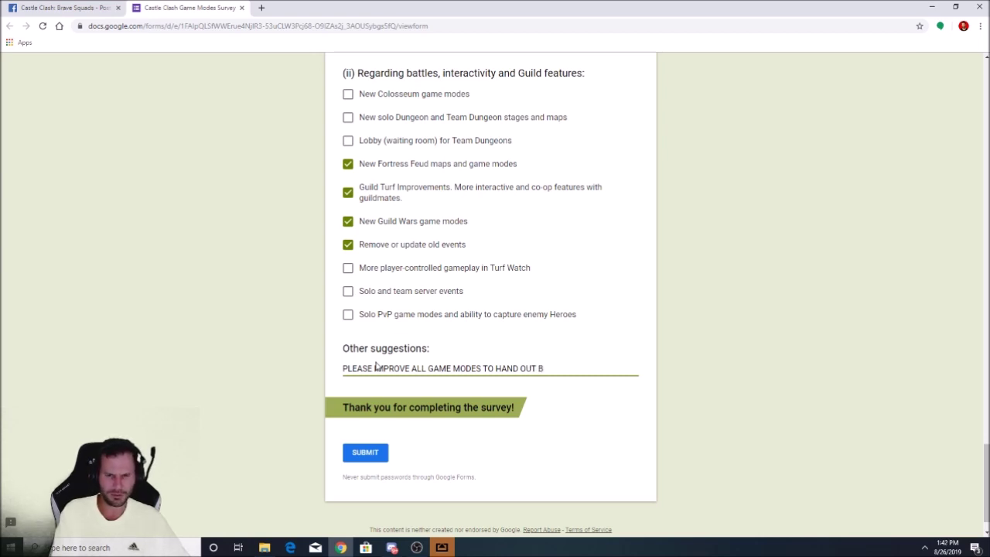
pyautogui.write('REAKTHROUGH')
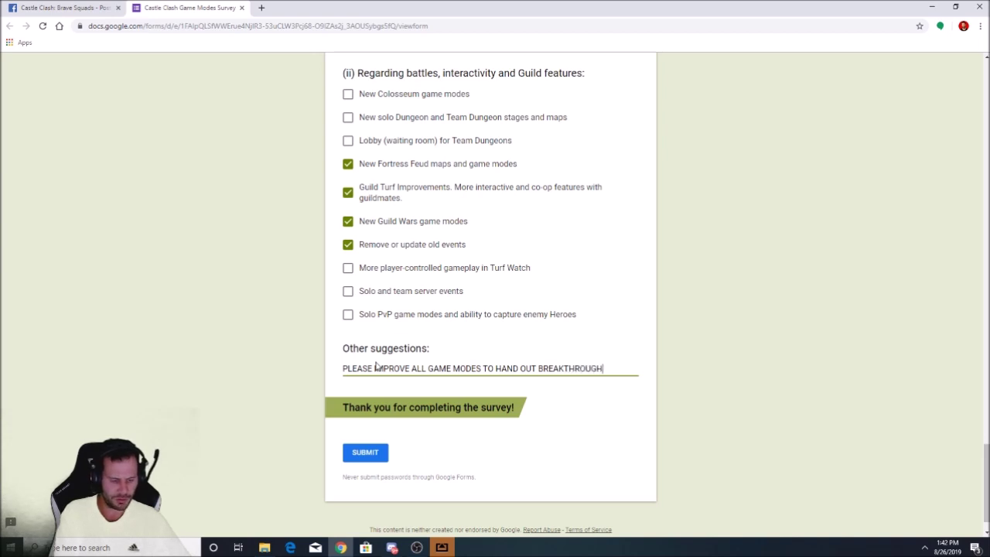
pyautogui.write(' CRYSTALS FOR EV')
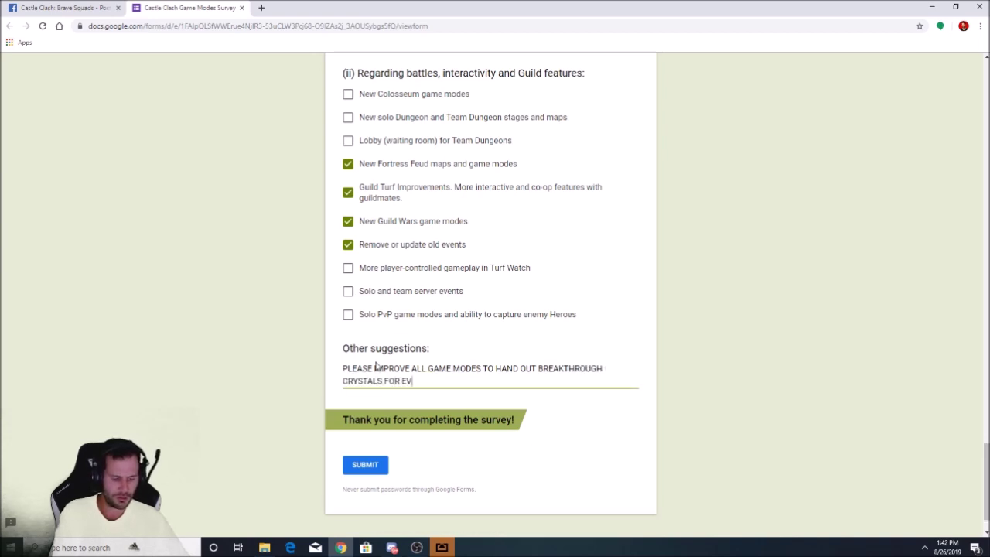
pyautogui.write('ERYONE!')
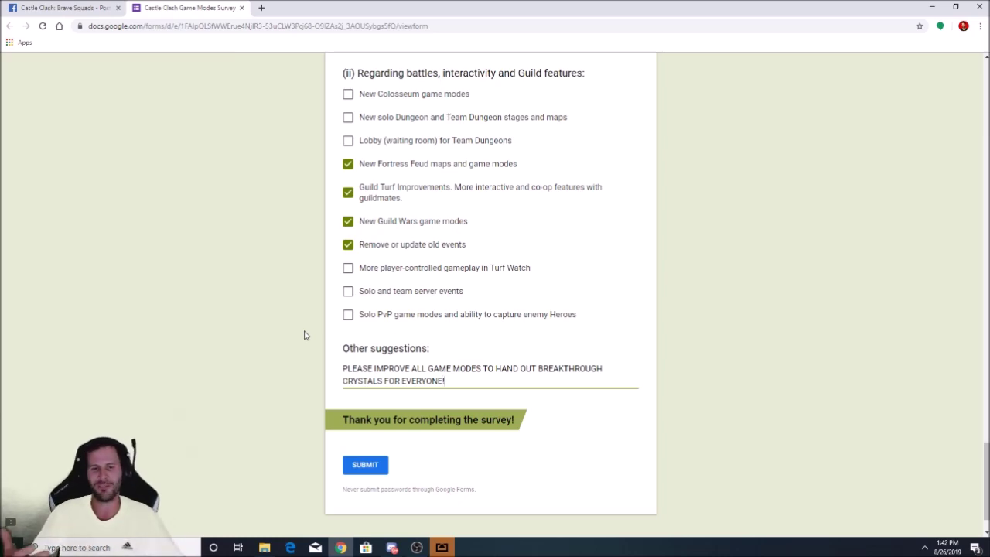
# Review all answers and submit the Castle Clash Game Modes Survey
pyautogui.scroll(6, 294, 379)
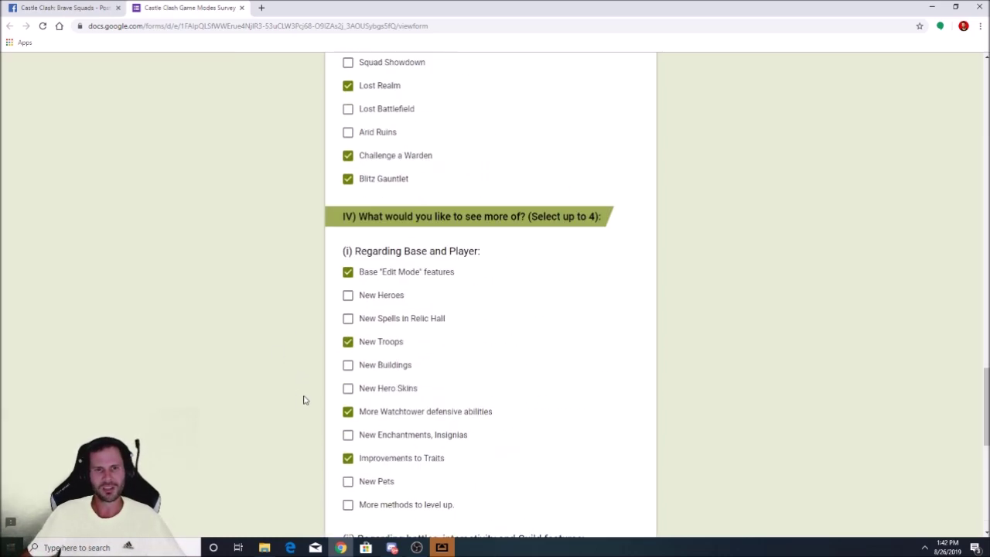
pyautogui.scroll(12, 304, 400)
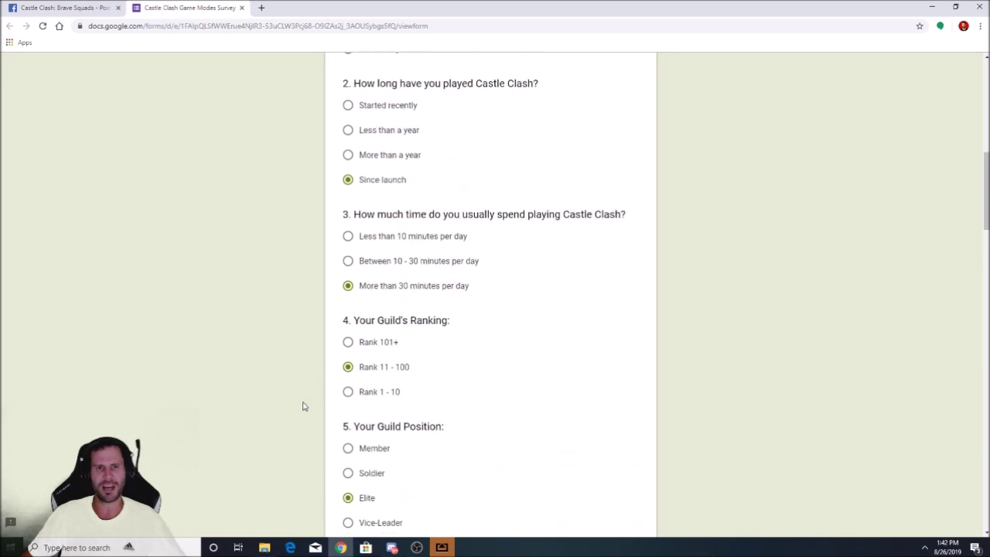
pyautogui.scroll(6, 303, 406)
pyautogui.scroll(-12, 302, 403)
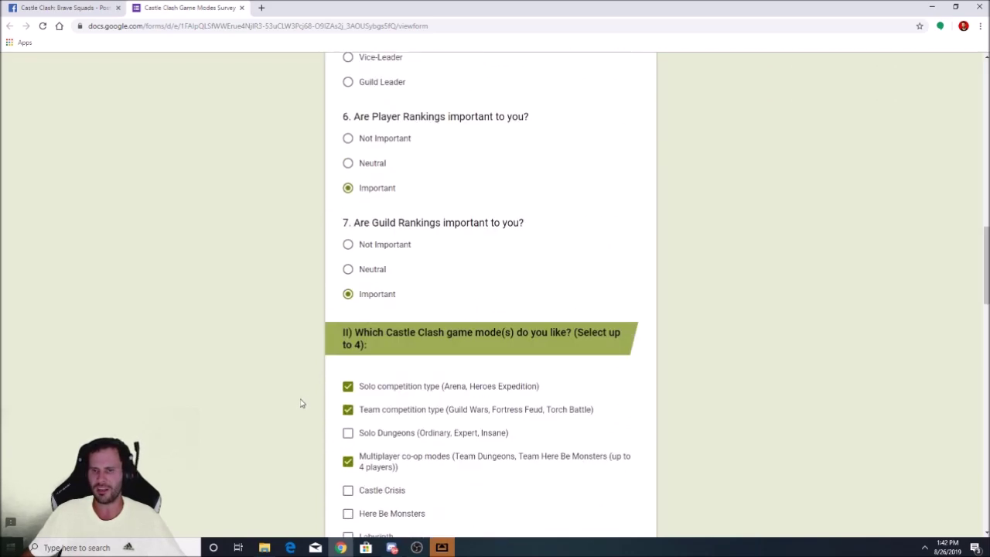
pyautogui.scroll(-20, 302, 403)
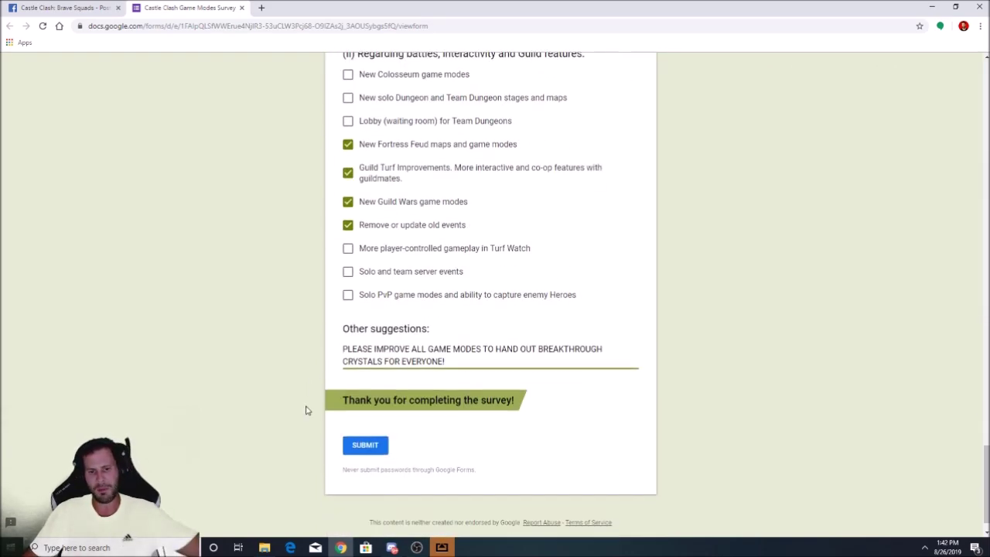
pyautogui.click(358, 422)
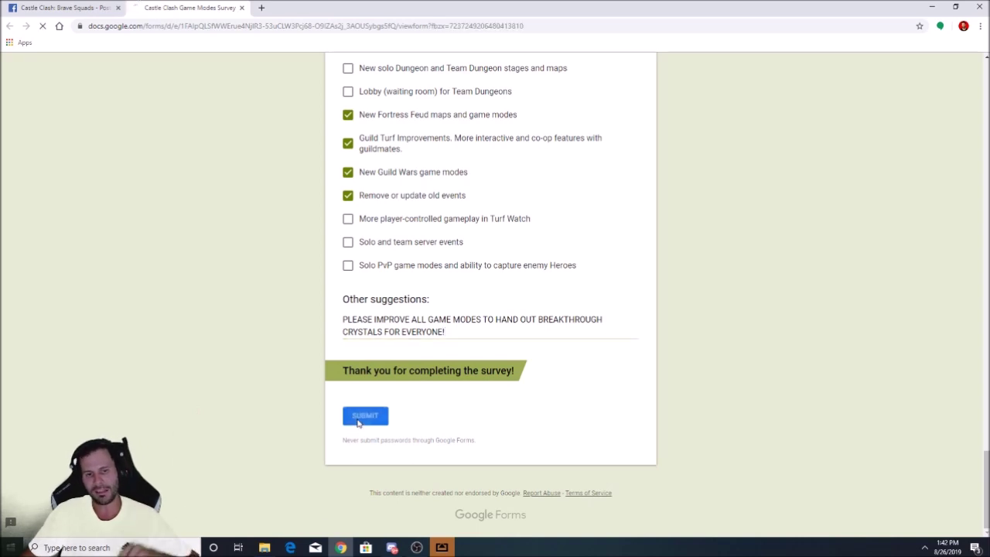